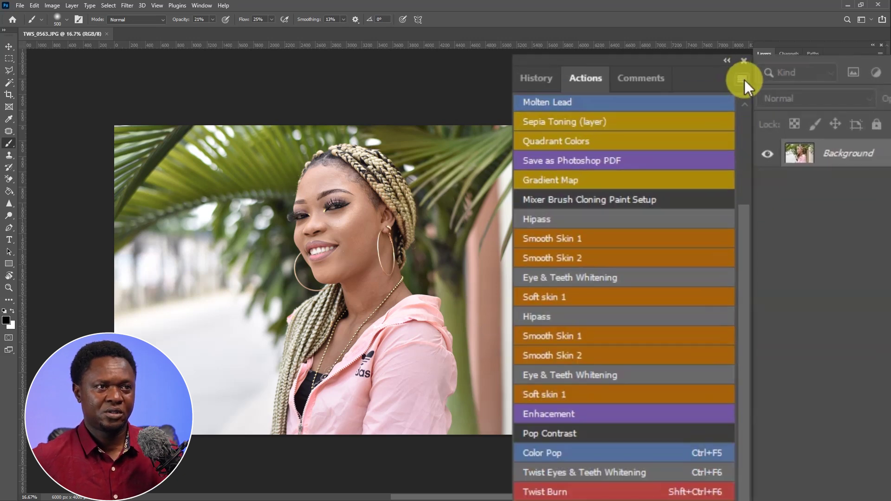
Turn off Button Mode for the actions so they are displayed as an expandable list of sets.
left_click(743, 79)
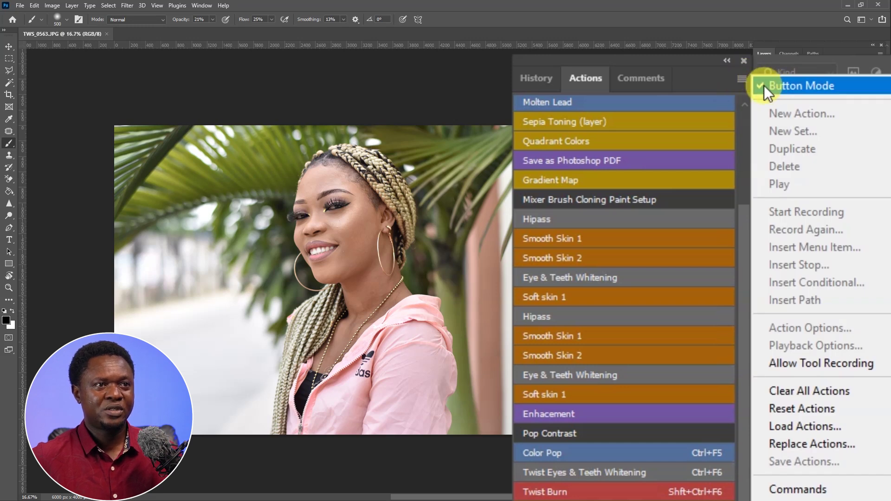
left_click(790, 84)
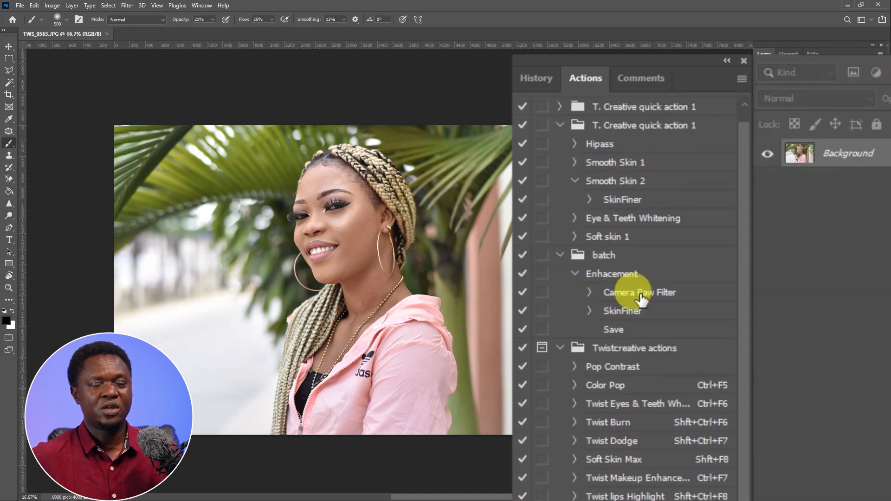
scroll(740, 298, "up", 1)
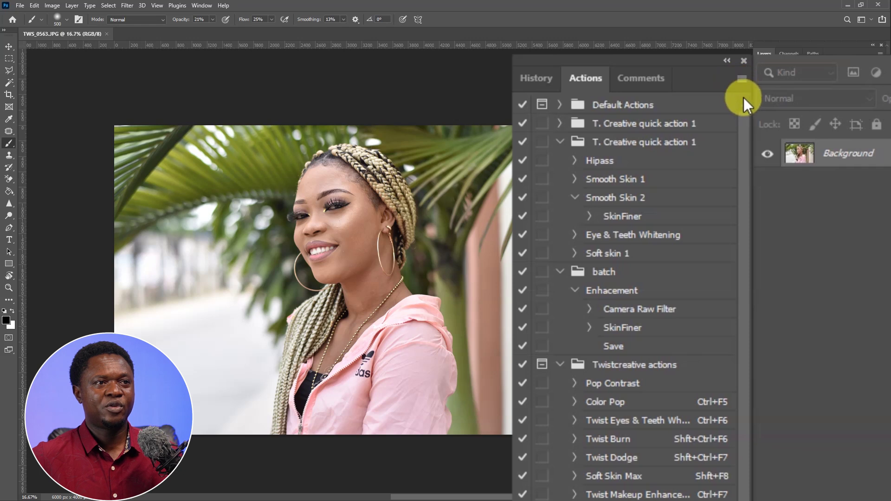
left_click(742, 79)
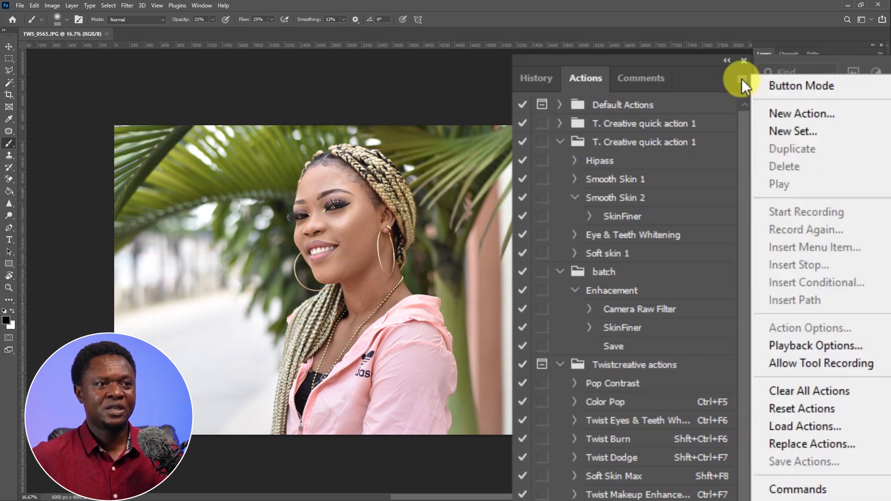
left_click(810, 425)
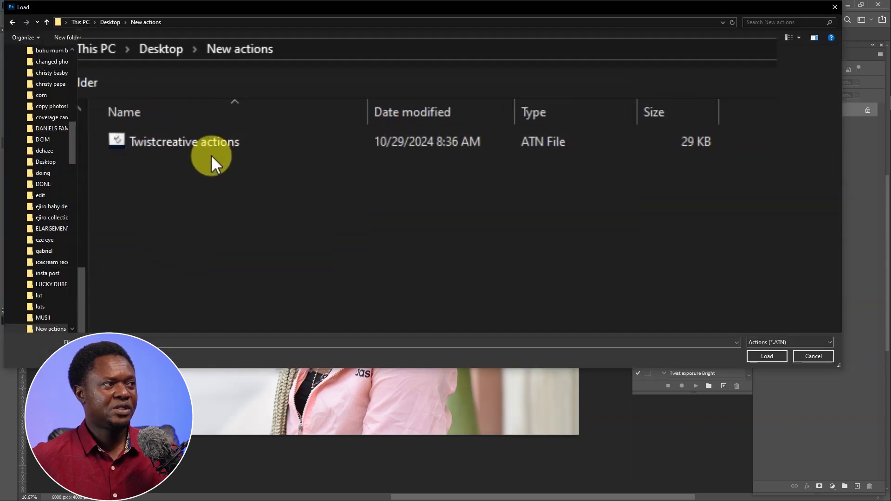
left_click(310, 138)
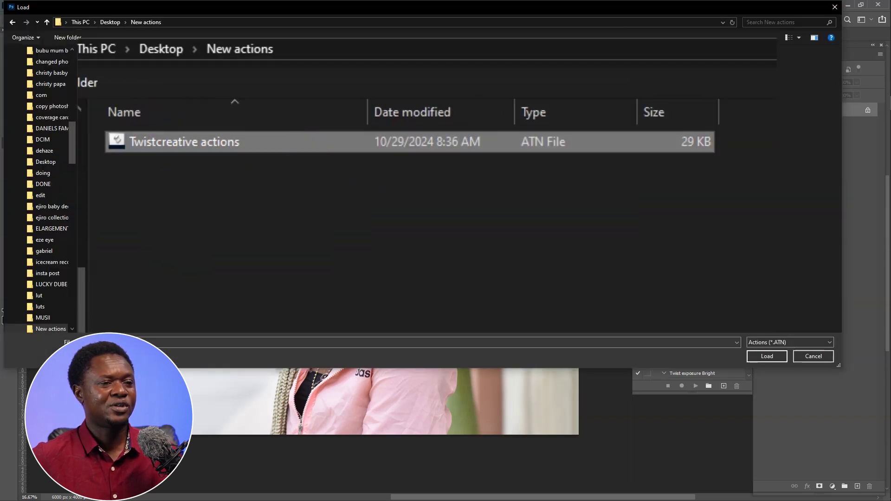
left_click(813, 357)
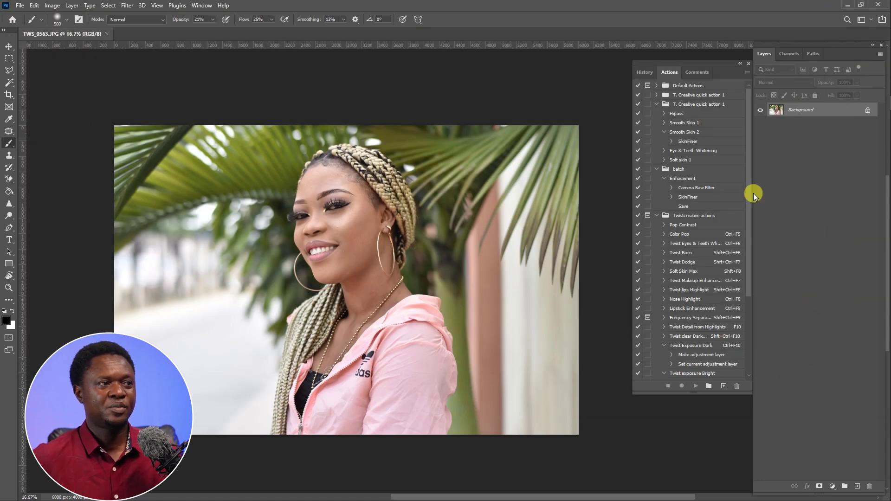
Duplicate the Background layer to a new layer above it.
key("ctrl+plus")
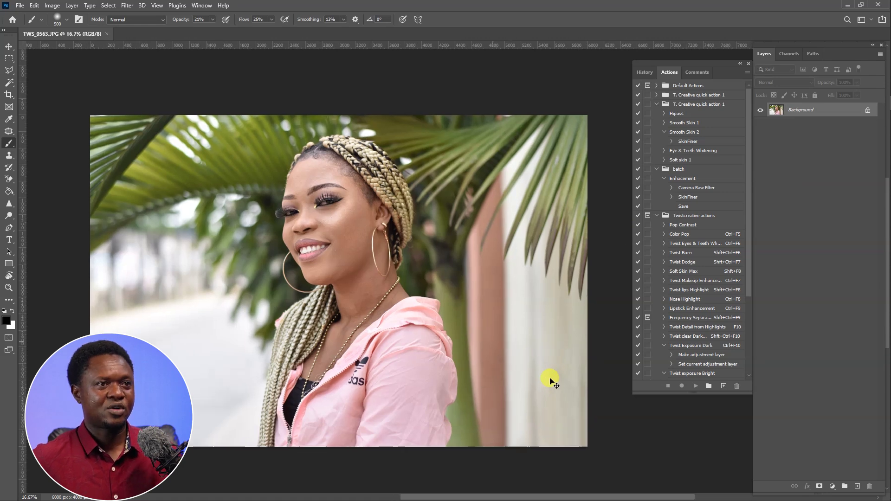
key("ctrl+plus")
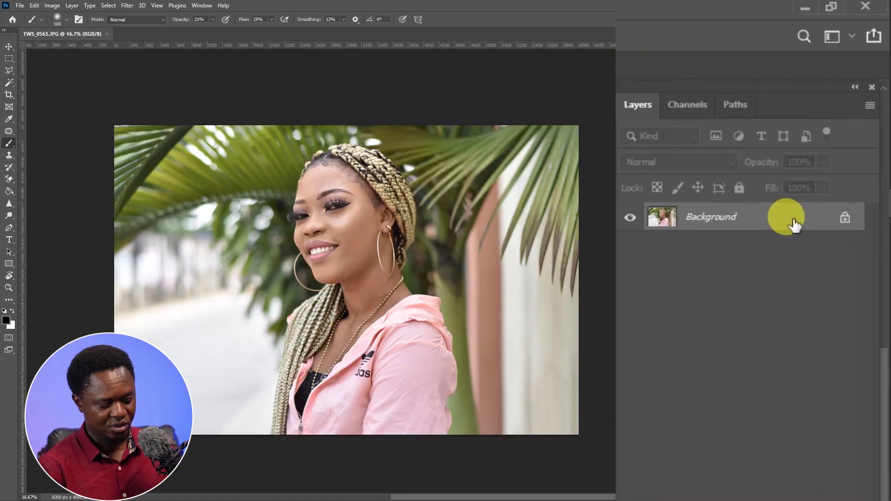
left_click_drag(795, 225, 793, 220)
key("ctrl+j")
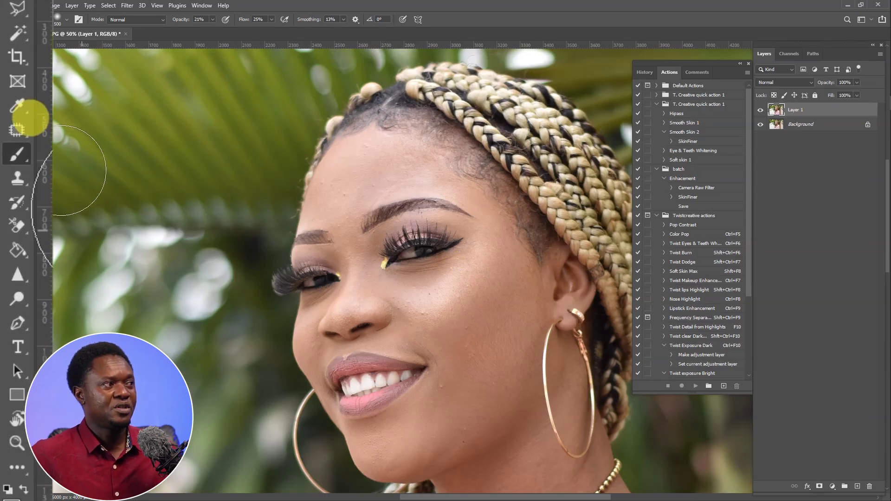
Heal the small blemishes on the cheek beside the nose and mouth using the Patch Tool with Source patching.
left_click(19, 128)
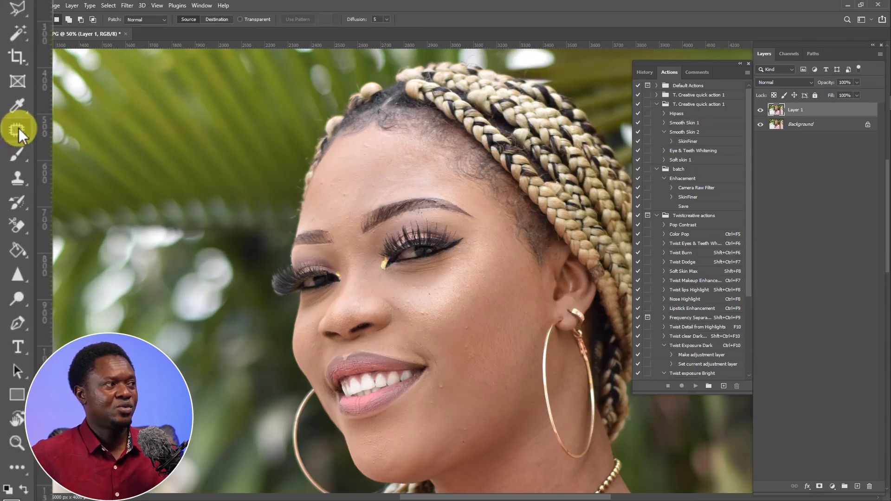
right_click(19, 129)
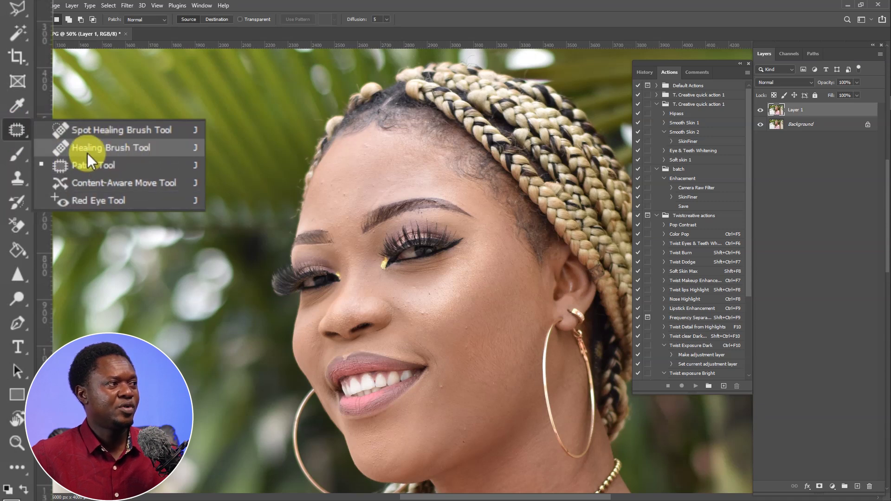
left_click(97, 165)
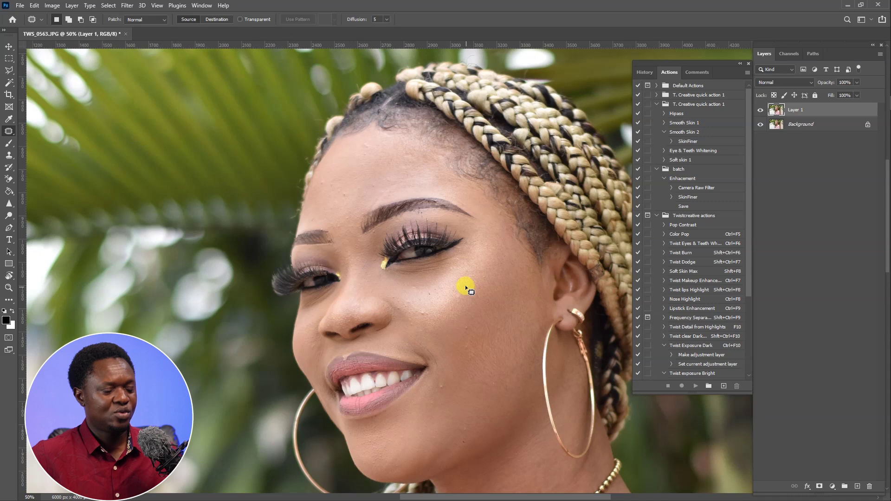
scroll(456, 294, "up", 4)
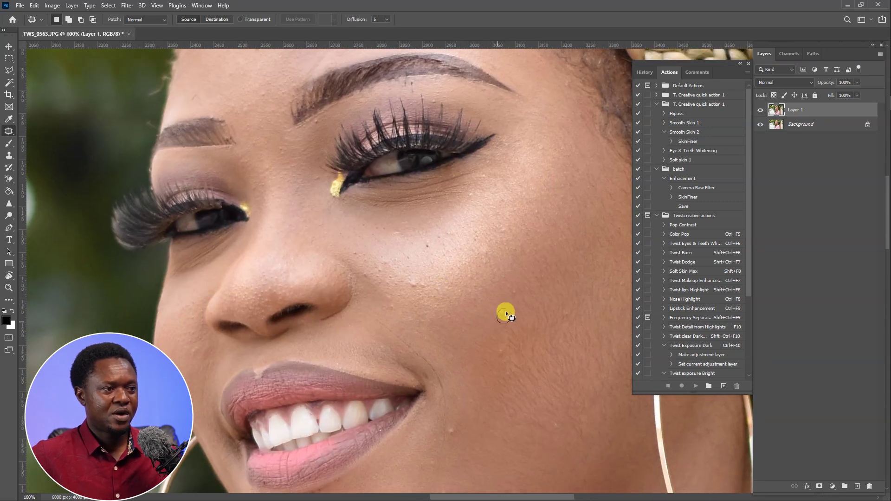
left_click_drag(512, 281, 513, 293)
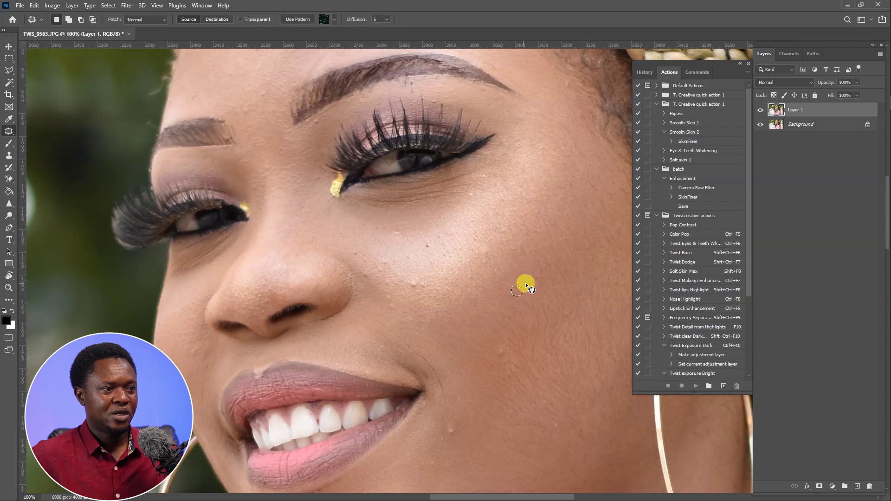
mouse_move(505, 344)
left_mouse_down()
mouse_move(494, 355)
mouse_move(514, 334)
mouse_move(511, 379)
left_mouse_up()
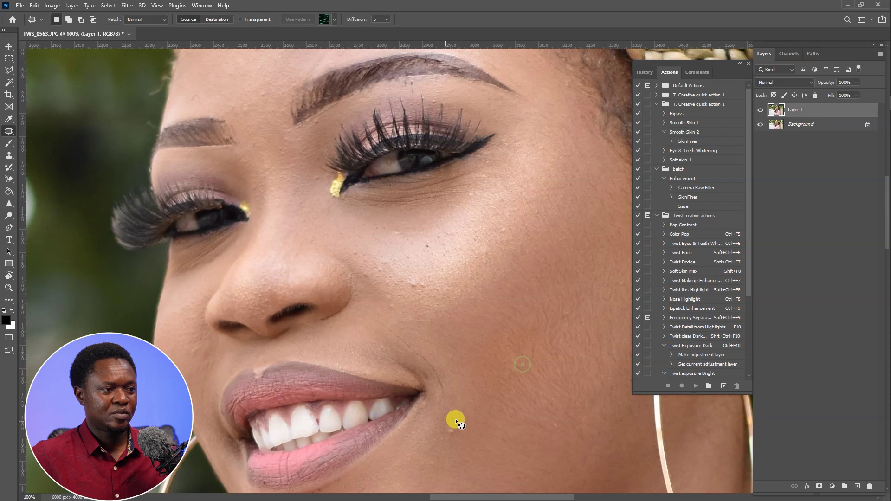
Patch the spots near the corner of the mouth and on the cheek under the eye with clean skin.
left_click_drag(461, 433, 458, 431)
mouse_move(456, 431)
left_mouse_down()
mouse_move(466, 410)
mouse_move(474, 295)
left_mouse_up()
key("ctrl+d")
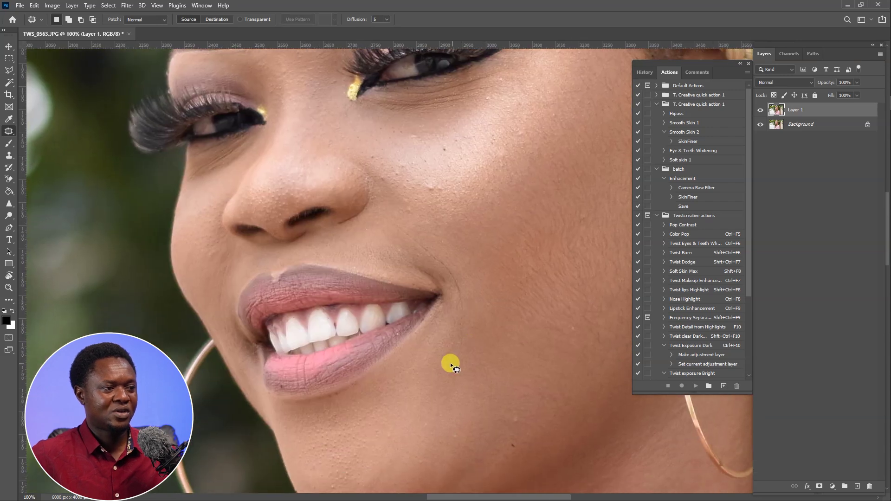
mouse_move(450, 362)
left_mouse_down()
mouse_move(441, 374)
mouse_move(453, 370)
mouse_move(451, 350)
mouse_move(447, 381)
left_mouse_up()
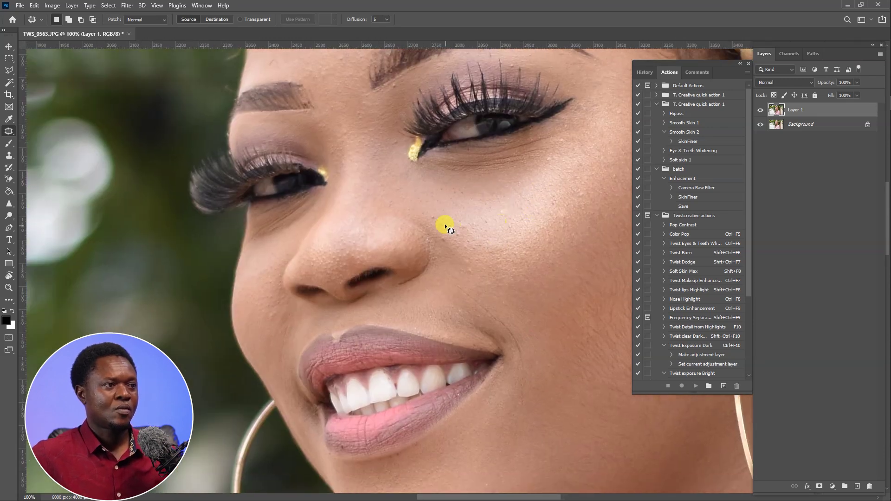
left_click_drag(446, 223, 484, 266)
Patch the bumps and spots on the forehead above and between the eyebrows with smooth nearby skin.
left_click_drag(431, 144, 541, 240)
key("ctrl+plus")
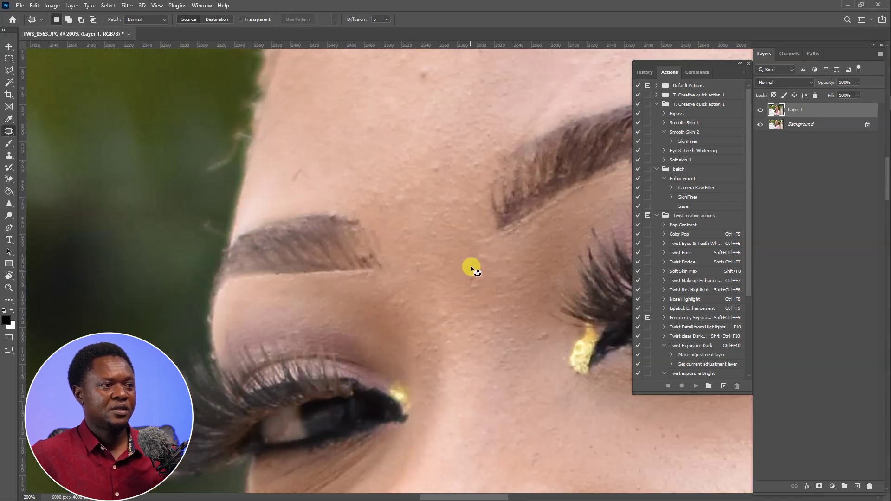
scroll(483, 278, "up", 3)
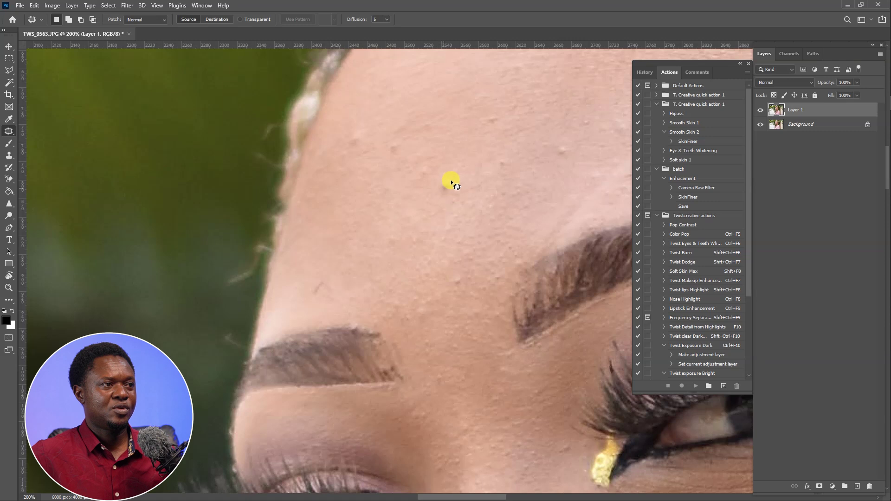
mouse_move(451, 176)
left_mouse_down()
mouse_move(443, 196)
mouse_move(466, 185)
left_mouse_up()
left_click(470, 182)
mouse_move(422, 150)
left_mouse_down()
mouse_move(435, 173)
mouse_move(401, 212)
left_mouse_up()
left_click(479, 166)
left_click_drag(426, 215, 378, 244)
mouse_move(453, 215)
left_mouse_down()
mouse_move(460, 231)
mouse_move(411, 250)
left_mouse_up()
left_click_drag(207, 202, 219, 227)
mouse_move(251, 197)
left_mouse_down()
mouse_move(246, 219)
mouse_move(295, 188)
left_mouse_up()
mouse_move(403, 84)
left_mouse_down()
mouse_move(398, 157)
mouse_move(373, 122)
left_mouse_up()
left_click_drag(375, 138, 392, 138)
left_click_drag(375, 174, 376, 174)
Patch the remaining blemishes on the upper forehead above the arched eyebrow and clear the selection.
left_click_drag(538, 174, 421, 145)
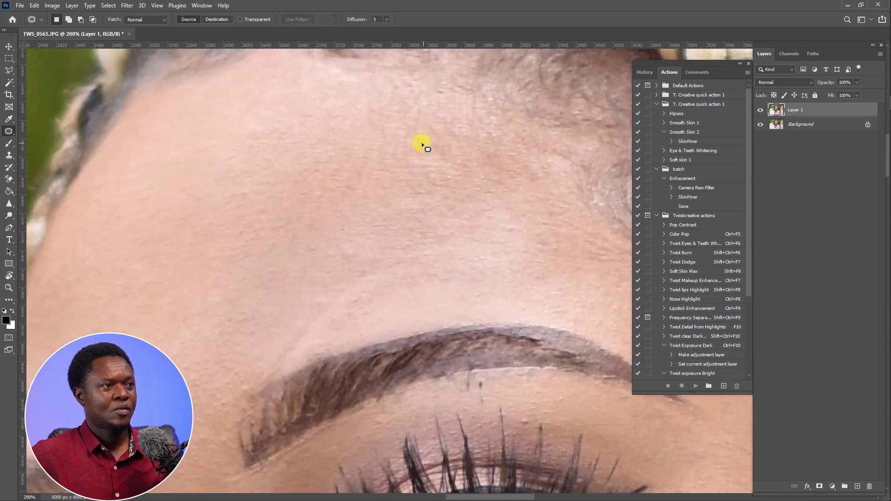
left_click_drag(483, 201, 482, 135)
left_click_drag(417, 193, 521, 147)
mouse_move(474, 150)
left_mouse_down()
mouse_move(379, 239)
mouse_move(469, 168)
left_mouse_up()
key("ctrl+d")
left_click_drag(485, 159, 402, 159)
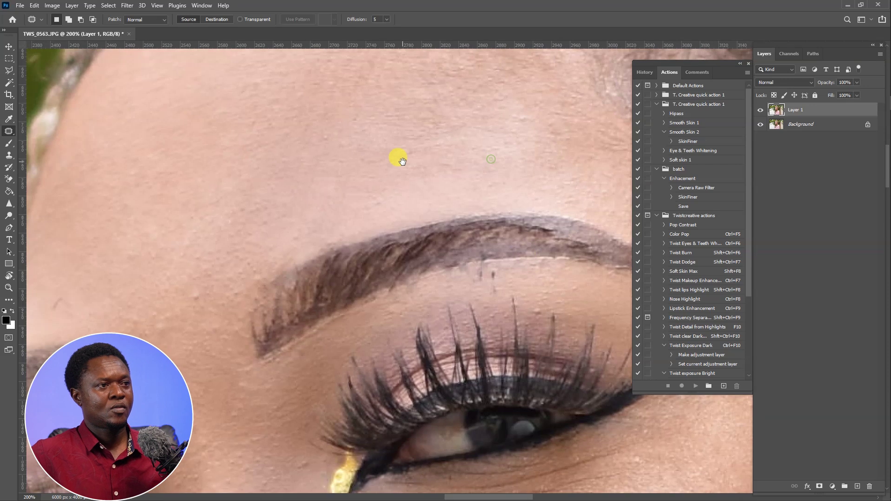
Examine the eyes, cheeks, mouth, chin and neck for remaining blemishes.
key("ctrl+minus")
key("ctrl+minus")
mouse_move(489, 347)
left_mouse_down()
mouse_move(507, 252)
mouse_move(537, 238)
left_mouse_up()
key("ctrl+plus")
scroll(404, 211, "up", 1)
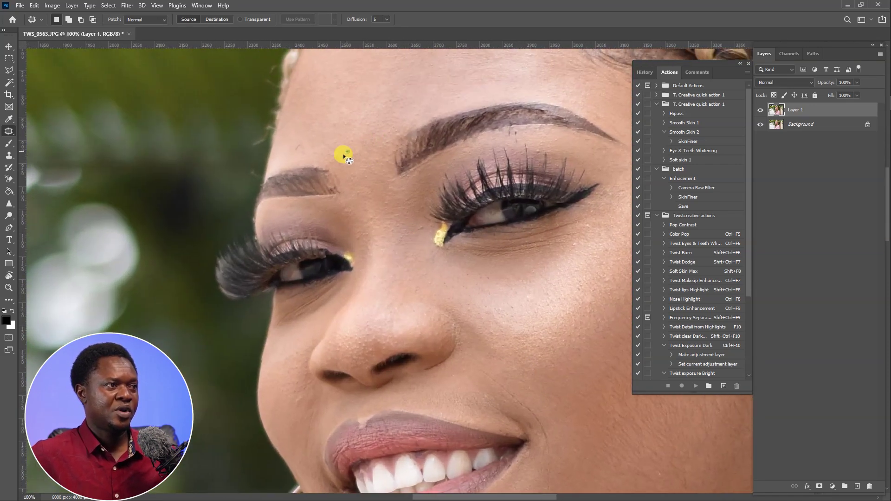
left_click_drag(404, 222, 362, 141)
left_click_drag(470, 336, 361, 183)
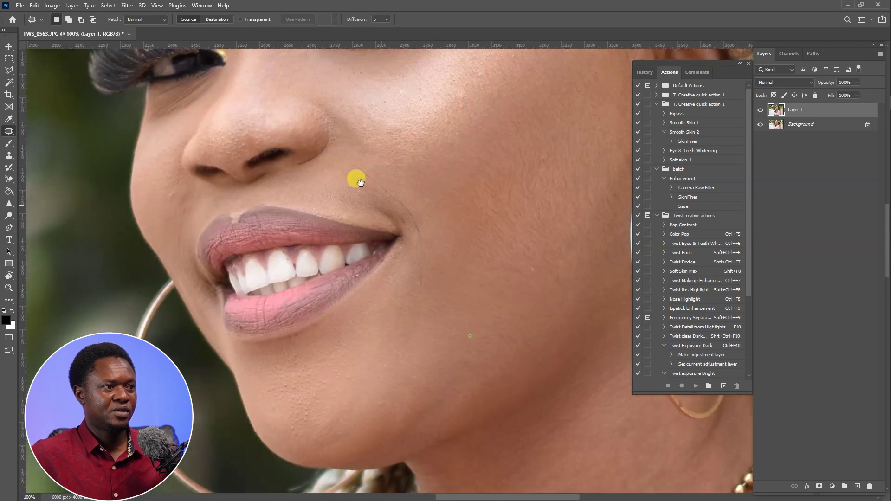
scroll(408, 247, "down", 4)
scroll(408, 247, "right", 3)
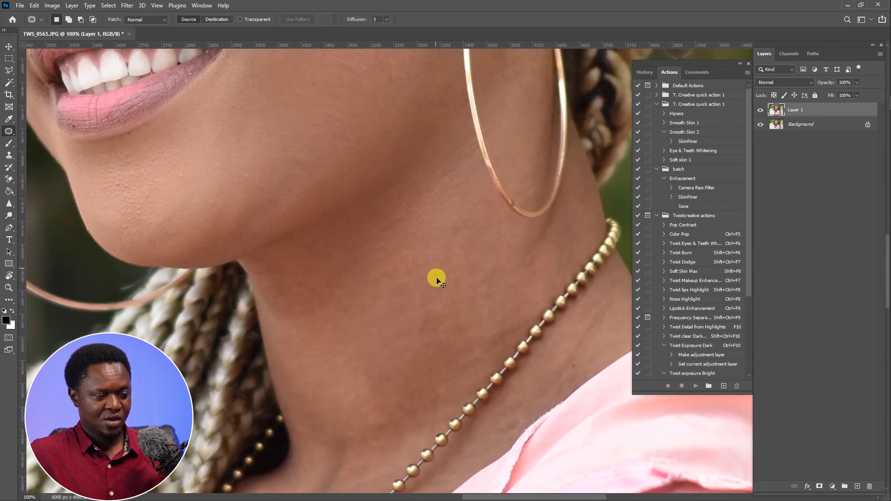
scroll(514, 344, "down", 5)
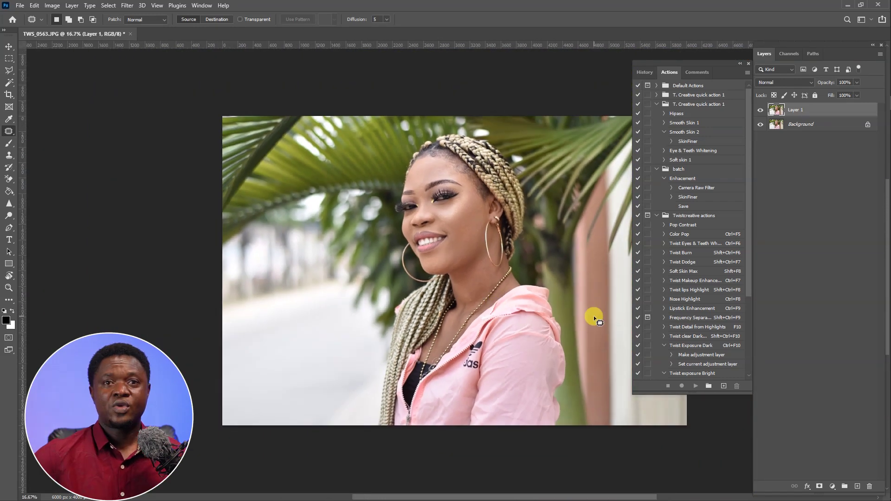
Look through the Twistcreative actions set and switch the actions back to Button Mode.
scroll(680, 195, "down", 1)
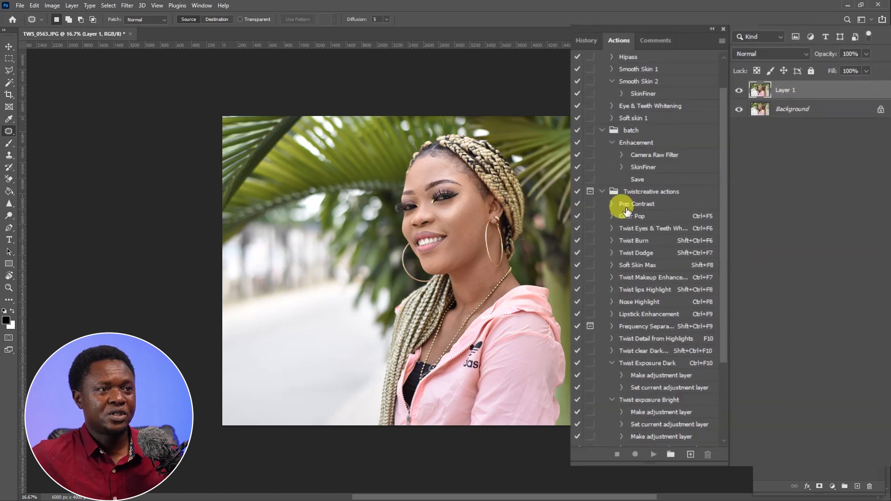
left_click_drag(746, 207, 749, 252)
left_click_drag(719, 286, 718, 310)
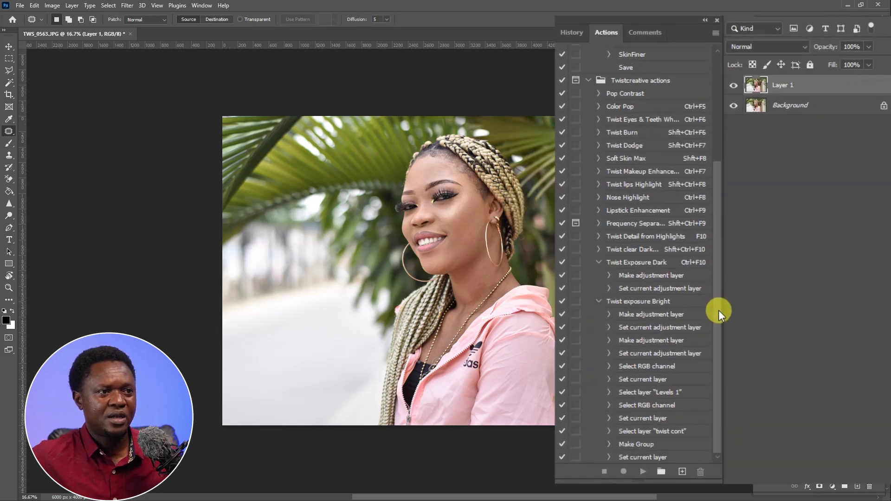
left_click_drag(717, 249, 717, 227)
left_click_drag(744, 357, 752, 189)
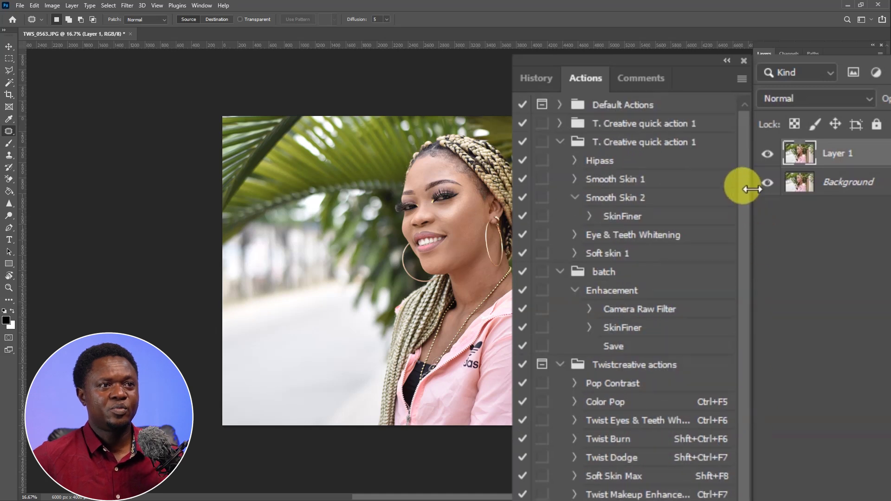
left_click(742, 79)
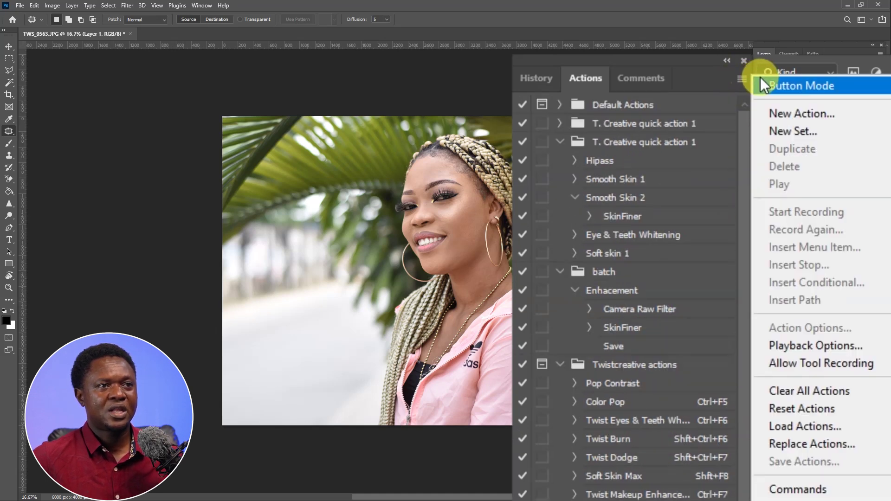
left_click(787, 86)
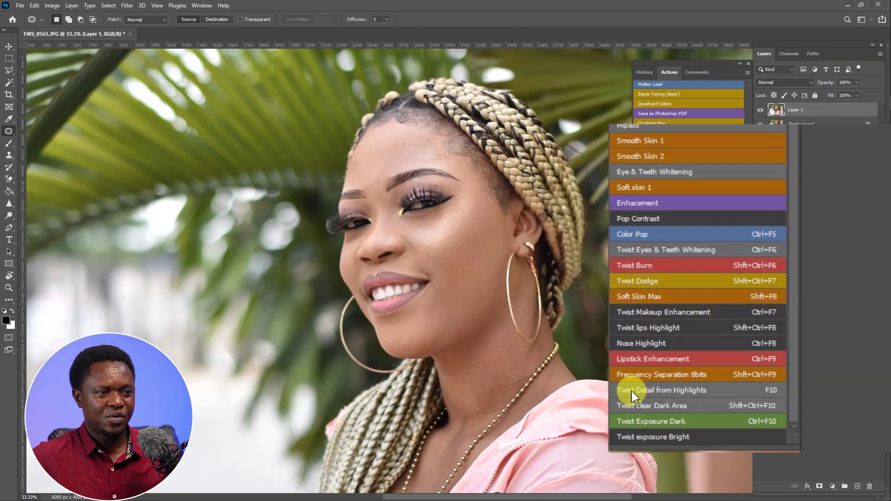
Run the Twist Detail from Highlights action and reduce the brush size to 200 for painting its mask.
left_click(730, 410)
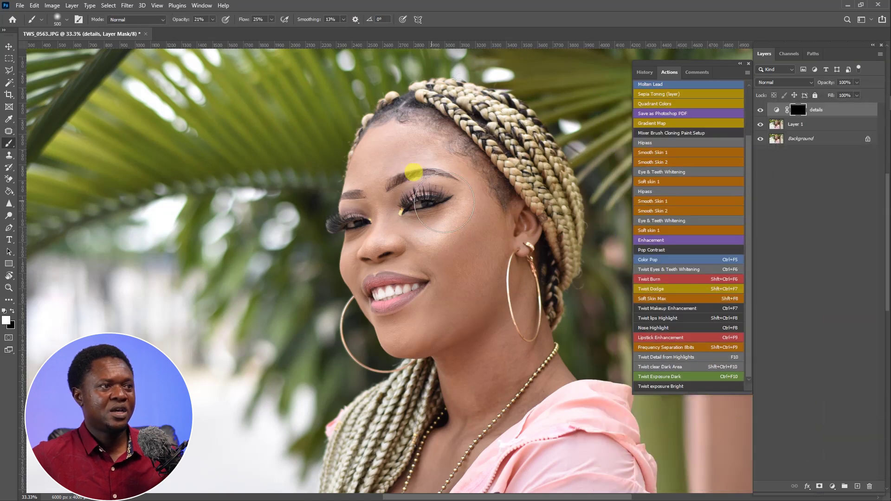
key("bracketleft")
key("bracketleft")
key("bracketleft")
key("bracketleft")
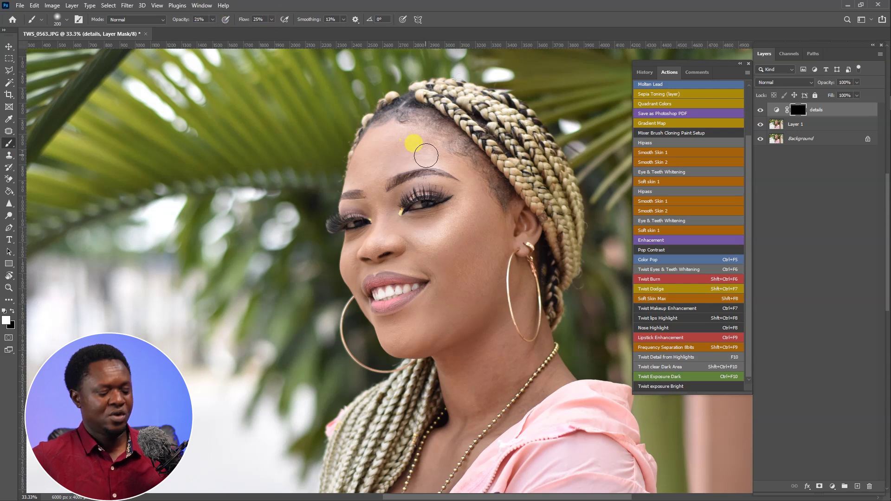
Paint white on the details layer mask over the shiny forehead and cheek highlights, and toggle the layer's visibility to compare.
mouse_move(419, 165)
left_mouse_down()
mouse_move(456, 178)
mouse_move(409, 180)
mouse_move(431, 174)
mouse_move(415, 125)
mouse_move(381, 132)
mouse_move(373, 149)
mouse_move(388, 128)
mouse_move(414, 117)
mouse_move(469, 135)
mouse_move(478, 147)
mouse_move(445, 108)
mouse_move(465, 95)
mouse_move(511, 111)
mouse_move(395, 172)
mouse_move(372, 175)
mouse_move(371, 148)
mouse_move(457, 198)
mouse_move(441, 224)
mouse_move(455, 209)
mouse_move(410, 222)
mouse_move(395, 208)
mouse_move(391, 232)
mouse_move(369, 249)
mouse_move(433, 233)
mouse_move(456, 214)
mouse_move(449, 244)
mouse_move(456, 248)
mouse_move(479, 216)
mouse_move(508, 252)
mouse_move(482, 189)
mouse_move(445, 141)
mouse_move(408, 127)
mouse_move(429, 125)
mouse_move(449, 149)
mouse_move(435, 158)
mouse_move(459, 174)
mouse_move(402, 166)
mouse_move(435, 169)
mouse_move(404, 177)
mouse_move(488, 208)
left_mouse_up()
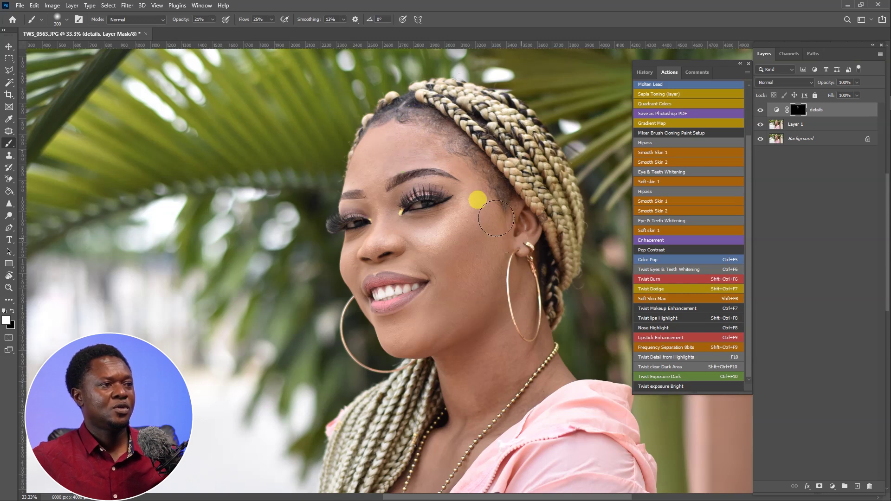
left_click(760, 110)
left_click(631, 219)
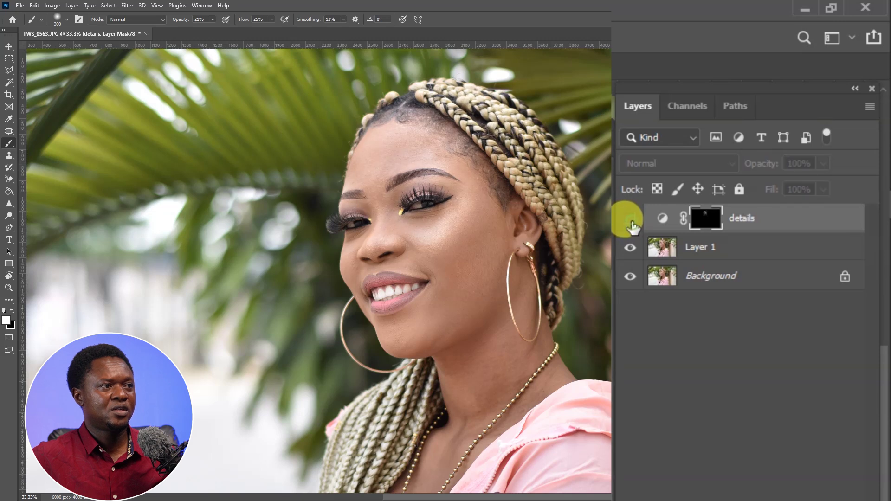
Compare the portrait with and without the details layer, and run the Twist Exposure Dark action.
left_click(631, 219)
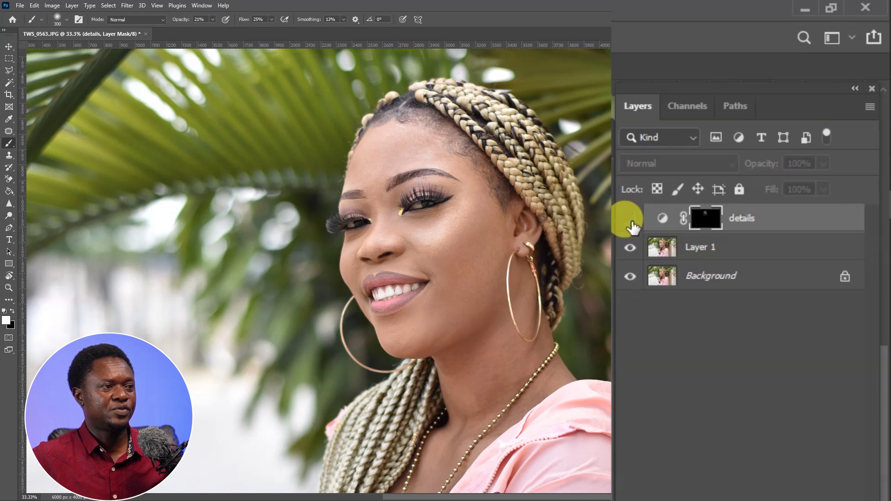
left_click(631, 219)
key("alt+F9")
key("ctrl+minus")
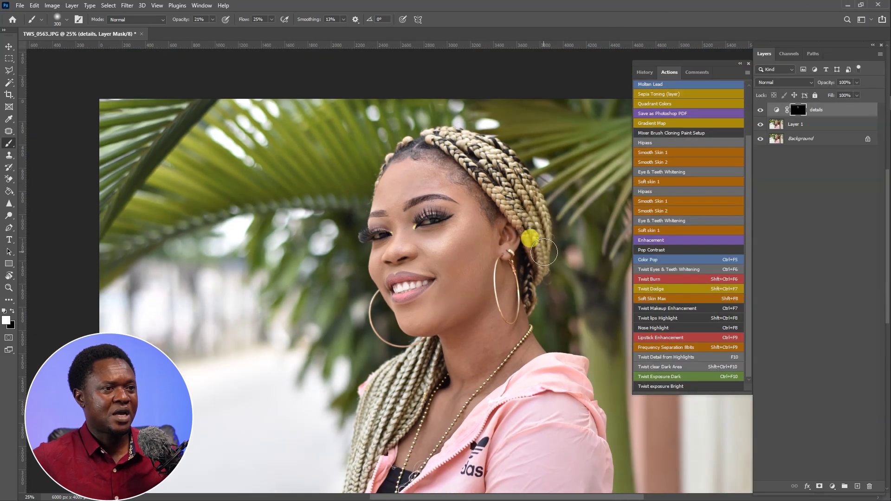
key("ctrl+minus")
key("ctrl+minus")
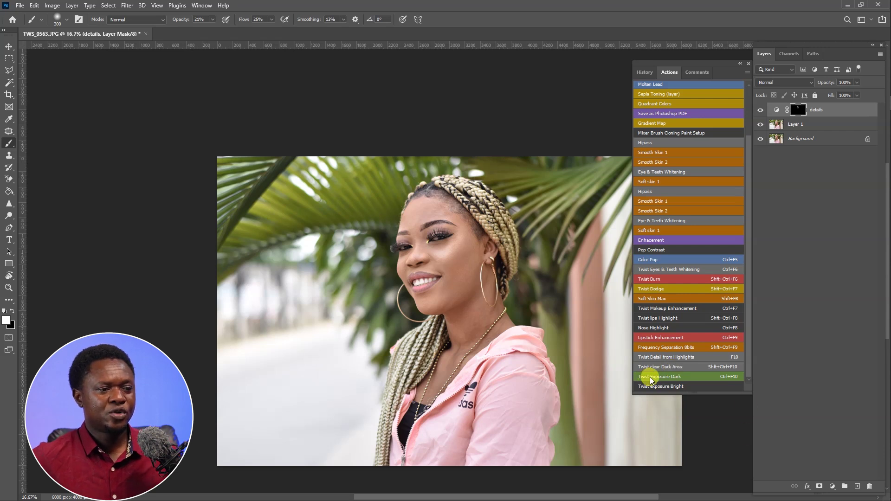
left_click(698, 377)
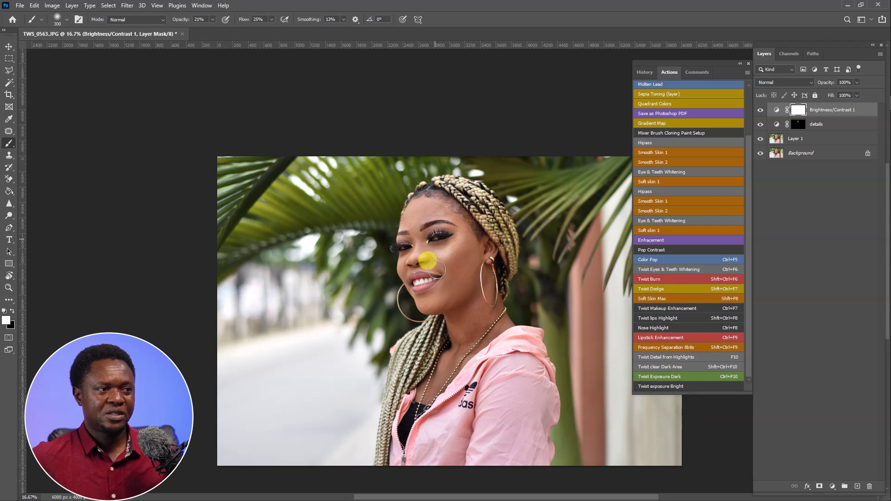
Toggle the Brightness/Contrast 1 layer's visibility to compare the portrait with and without the exposure adjustment.
scroll(481, 321, "up", 3)
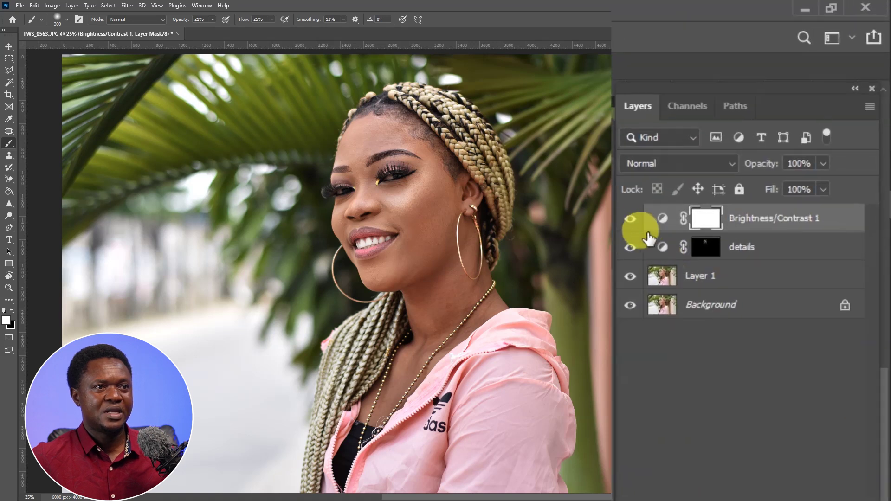
left_click(761, 112)
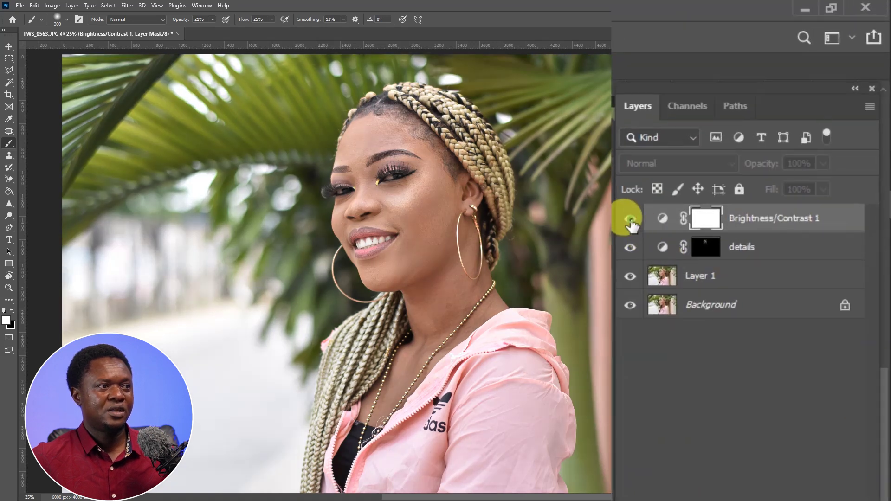
left_click(630, 219)
left_click(630, 220)
left_click(630, 220)
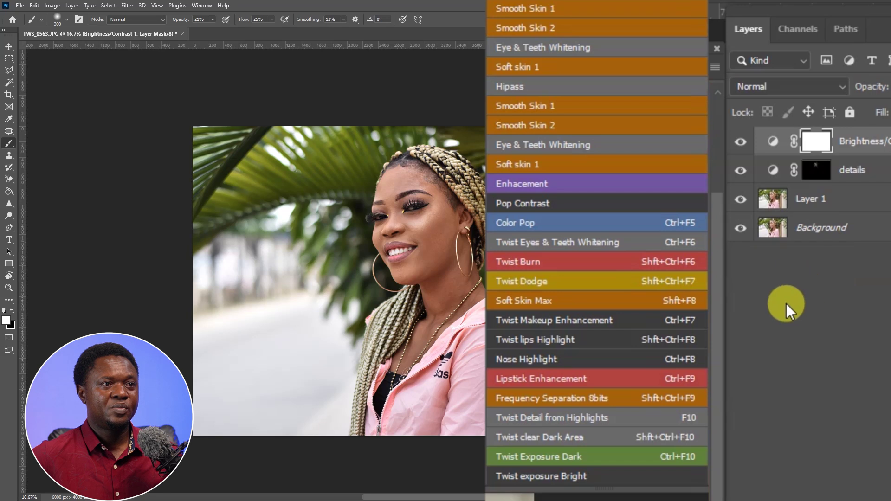
Make the Brightness/Contrast 1 layer above the details layer the active layer, with white as the foreground colour.
left_click(820, 199)
left_click(578, 222)
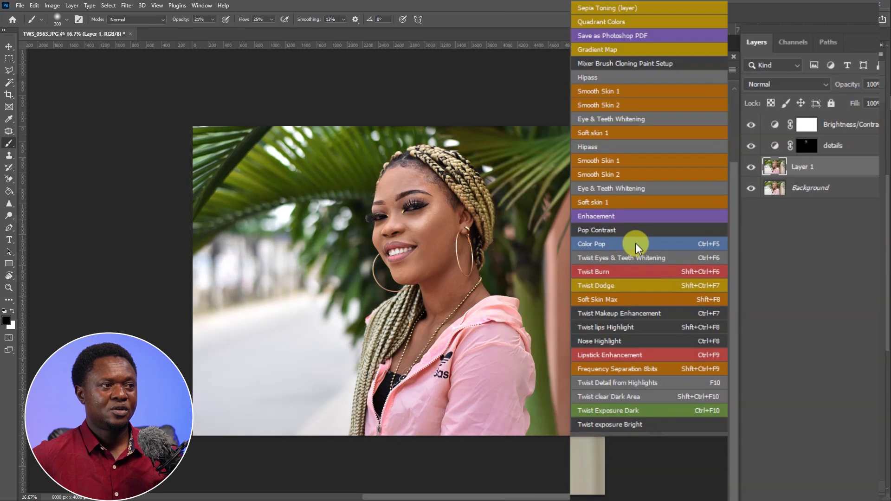
key("ctrl+plus")
key("ctrl+plus")
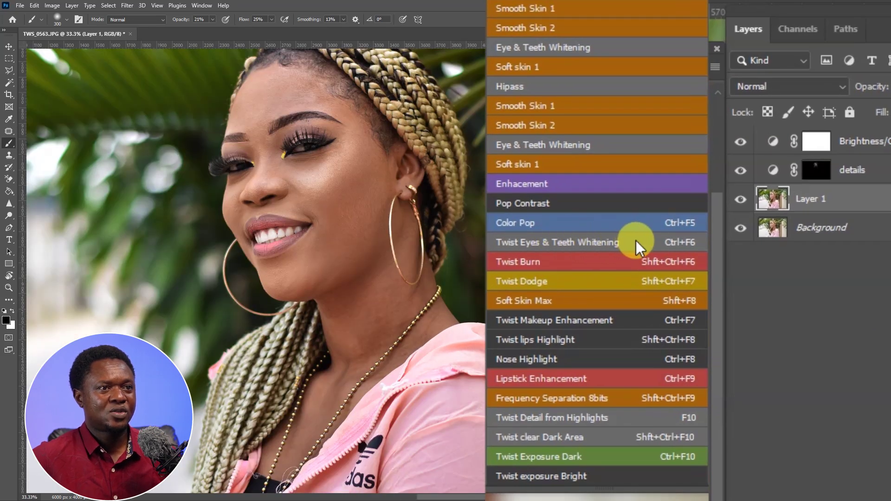
left_click(821, 142)
key("x")
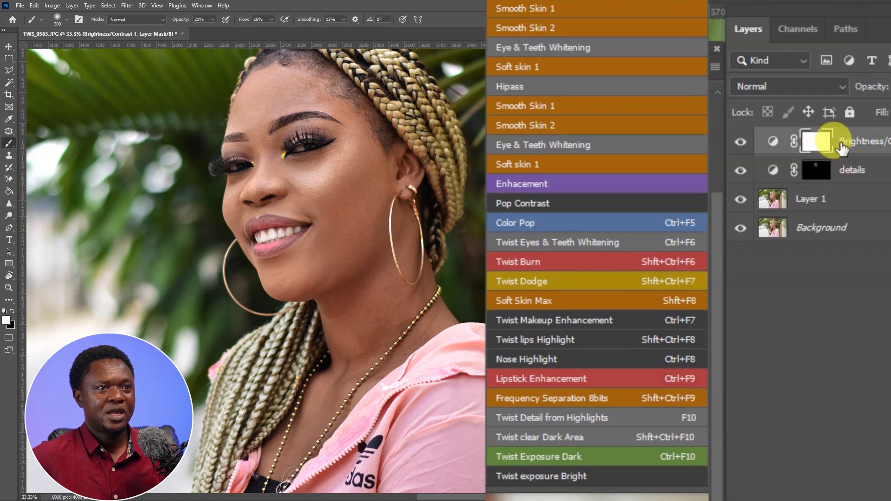
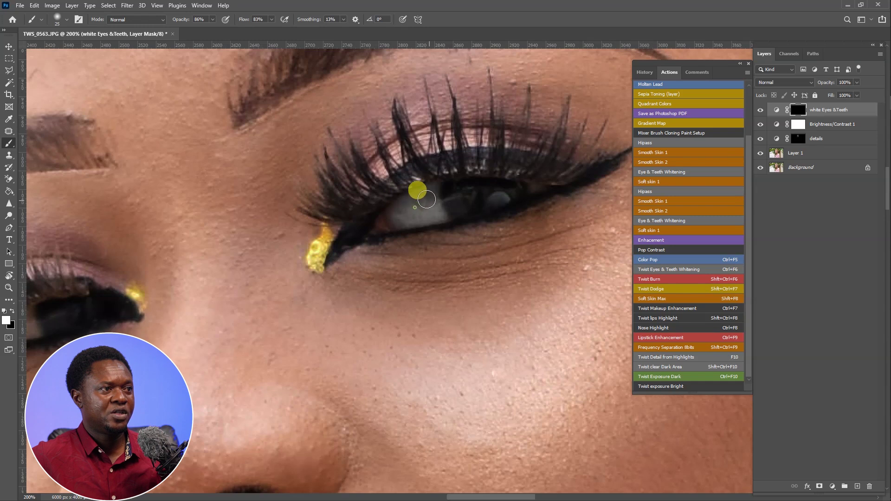
Paint white on the white Eyes &Teeth layer mask over the whites of the eyes.
left_click_drag(337, 233, 565, 191)
mouse_move(253, 277)
left_mouse_down()
mouse_move(231, 285)
mouse_move(254, 271)
mouse_move(248, 290)
left_mouse_up()
Paint white on the white Eyes &Teeth mask over the yellowish upper teeth near the mouth corner, using a small brush.
mouse_move(408, 460)
left_mouse_down()
mouse_move(314, 302)
mouse_move(360, 279)
left_mouse_up()
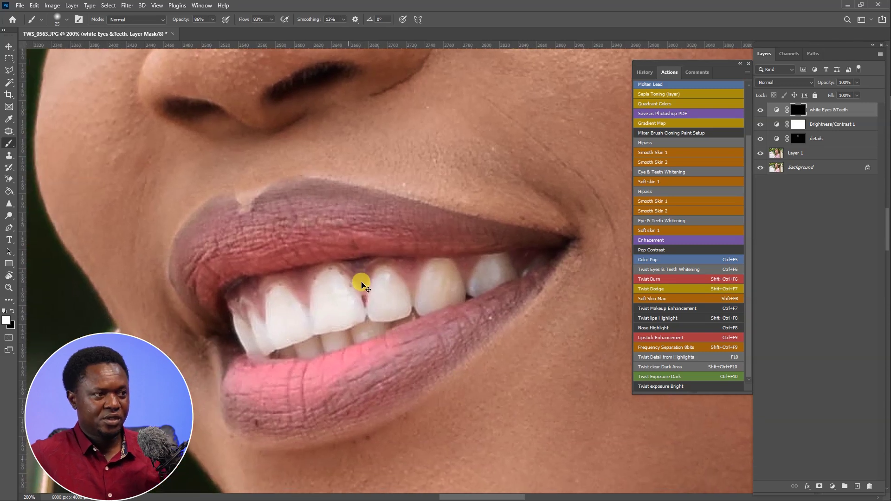
key("ctrl+plus")
left_click_drag(411, 330, 395, 280)
key("bracketleft")
key("bracketleft")
key("bracketleft")
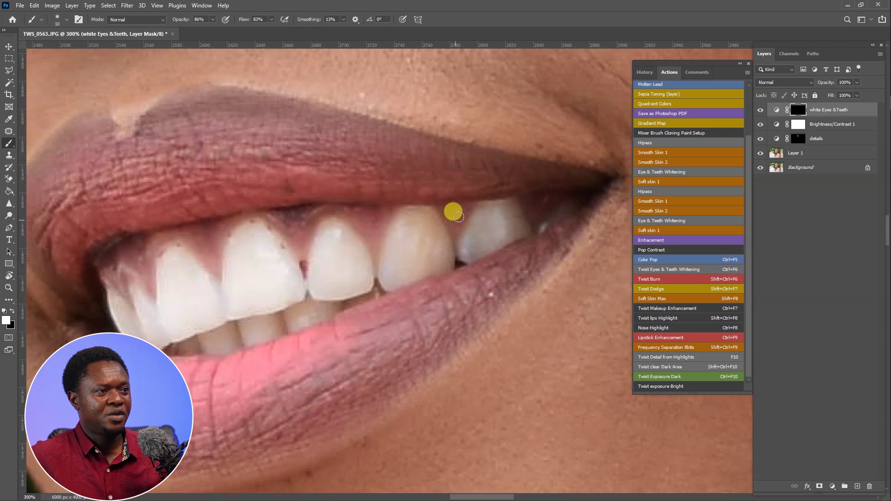
left_click(546, 224)
mouse_move(524, 235)
left_mouse_down()
mouse_move(509, 204)
mouse_move(485, 207)
mouse_move(471, 243)
mouse_move(482, 224)
mouse_move(498, 224)
mouse_move(489, 229)
mouse_move(494, 217)
mouse_move(482, 220)
mouse_move(505, 237)
mouse_move(446, 263)
mouse_move(440, 251)
mouse_move(428, 269)
mouse_move(456, 258)
mouse_move(389, 281)
mouse_move(407, 233)
mouse_move(401, 217)
mouse_move(399, 232)
mouse_move(430, 218)
mouse_move(414, 214)
mouse_move(446, 255)
mouse_move(422, 235)
left_mouse_up()
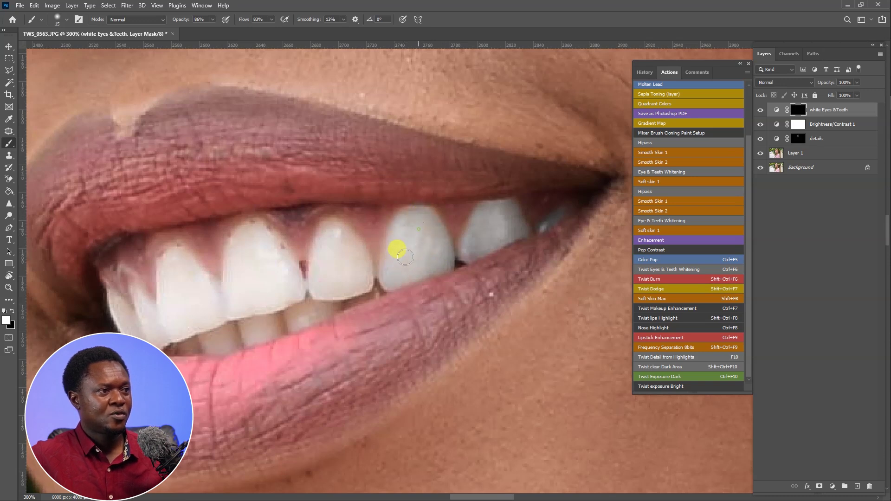
left_click_drag(403, 263, 493, 227)
left_click_drag(442, 209, 419, 205)
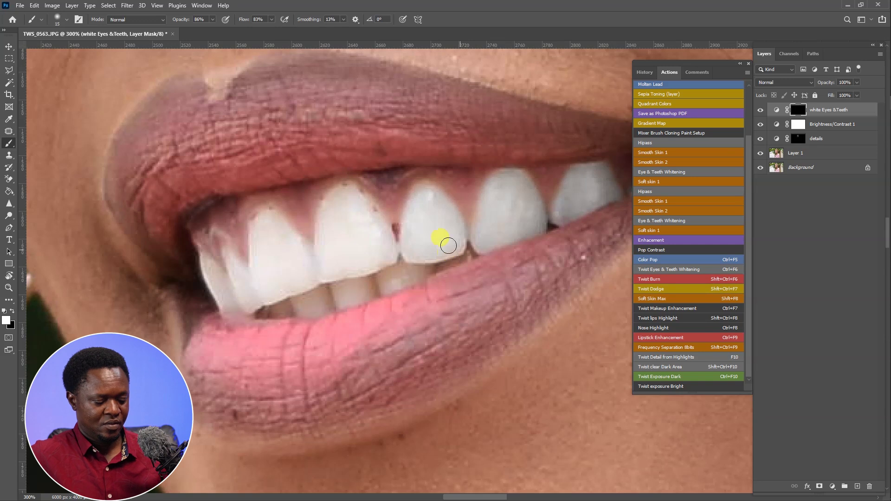
Paint white on the white Eyes &Teeth mask over the lower teeth and the remaining teeth at the far side of the smile.
mouse_move(432, 268)
left_mouse_down()
mouse_move(469, 254)
mouse_move(469, 245)
mouse_move(472, 253)
mouse_move(421, 271)
left_mouse_up()
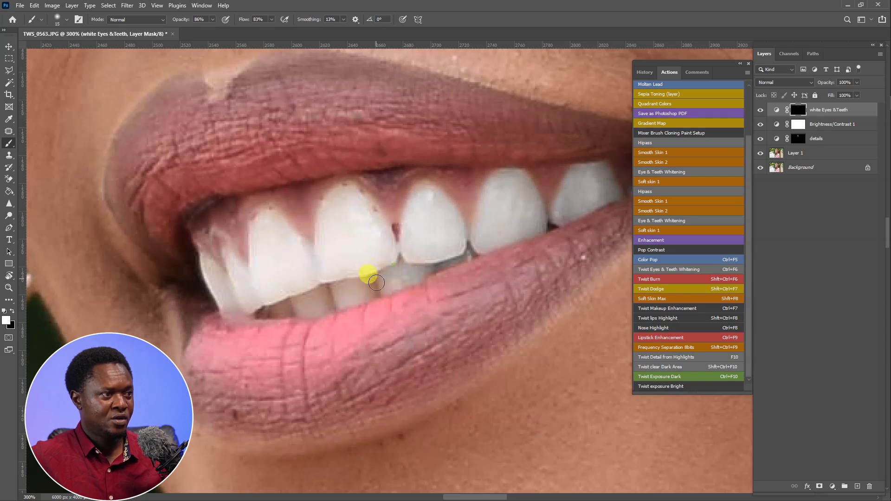
mouse_move(380, 283)
left_mouse_down()
mouse_move(338, 281)
mouse_move(371, 291)
mouse_move(320, 299)
left_mouse_up()
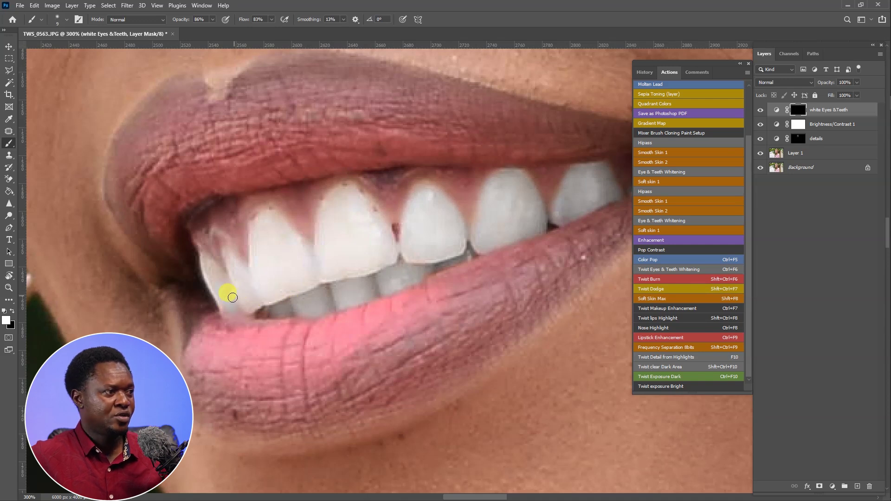
mouse_move(215, 270)
left_mouse_down()
mouse_move(225, 309)
mouse_move(247, 305)
mouse_move(226, 239)
mouse_move(229, 270)
mouse_move(228, 249)
mouse_move(250, 301)
mouse_move(258, 290)
mouse_move(252, 301)
mouse_move(252, 230)
left_mouse_up()
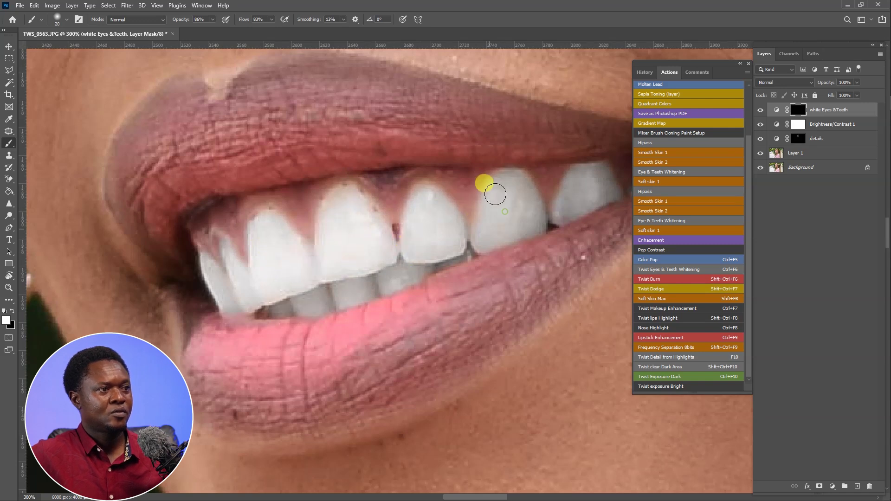
Run the Frequency Separation 8bits action on Layer 1, with a Gaussian Blur radius of 7.2 pixels.
key("ctrl+minus")
key("ctrl+minus")
key("ctrl+minus")
key("ctrl+minus")
key("ctrl+minus")
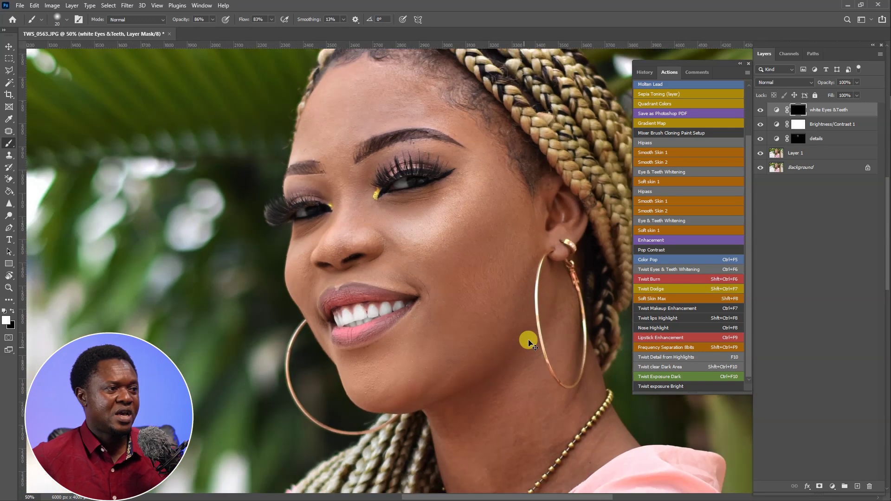
left_click_drag(483, 358, 480, 248)
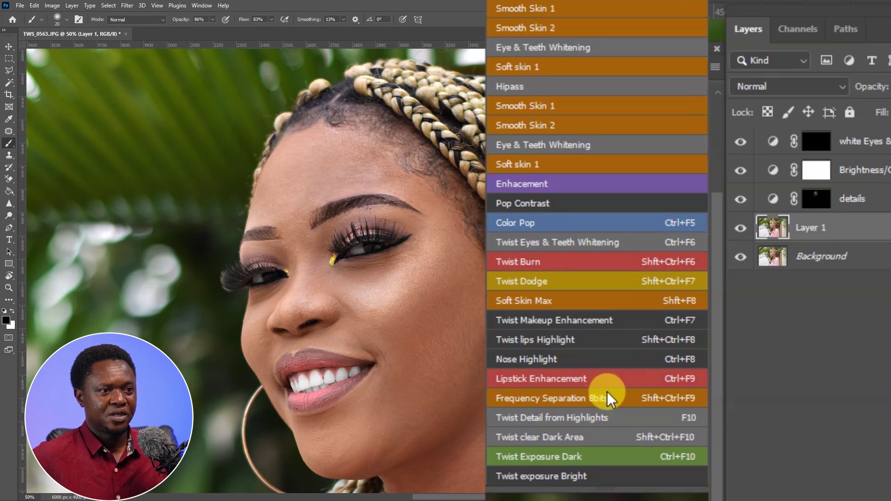
left_click(621, 400)
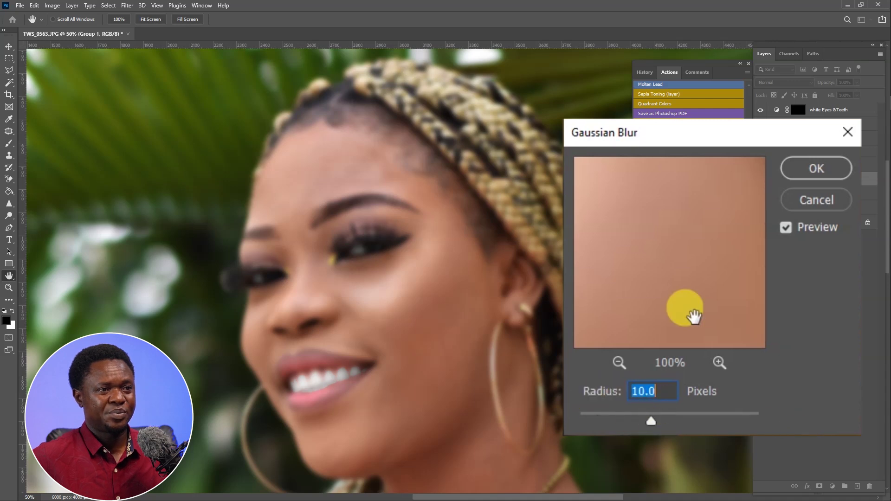
left_click_drag(651, 421, 599, 421)
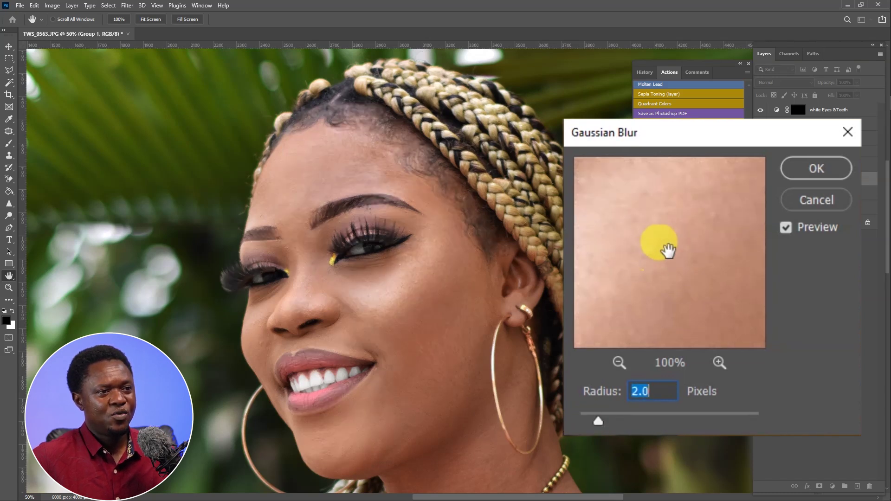
left_click_drag(598, 419, 639, 423)
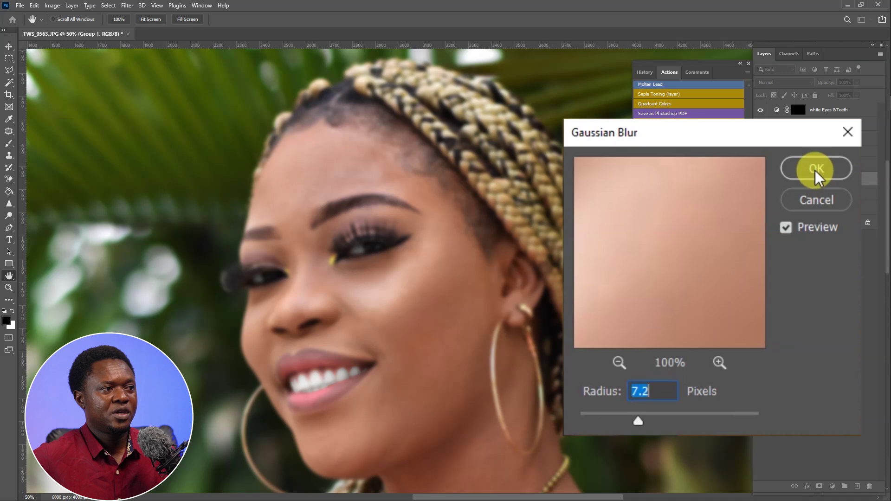
left_click(702, 206)
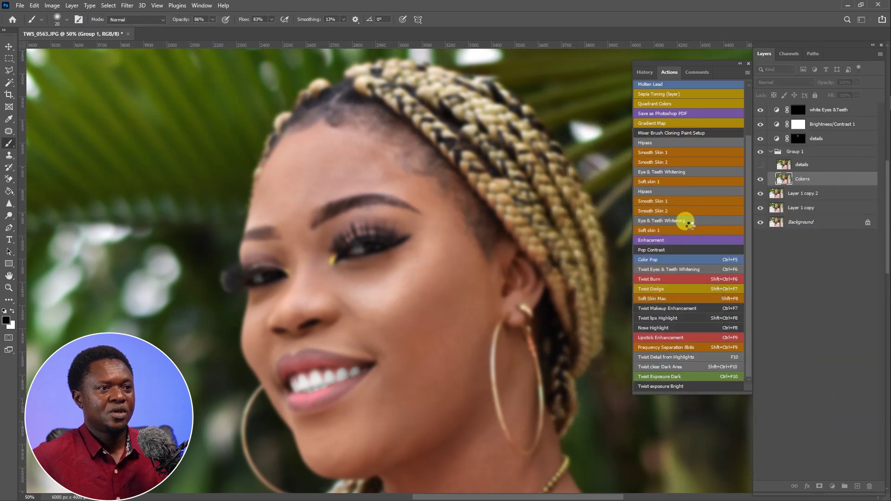
Make the Colors layer in Group 1 active and switch to the Mixer Brush Tool.
left_click(810, 181)
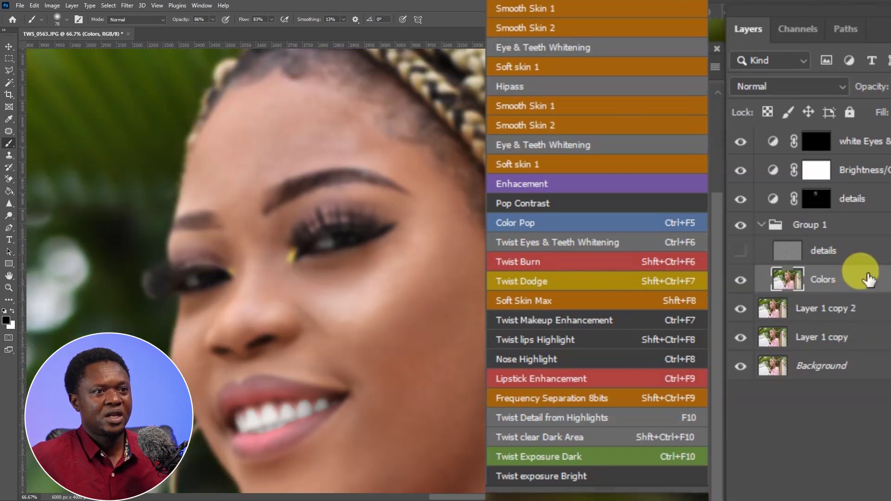
right_click(12, 145)
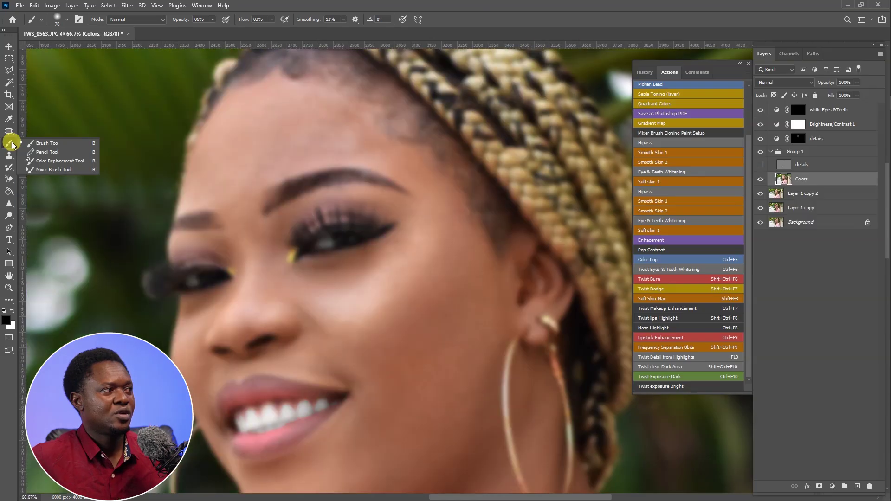
left_click(46, 128)
right_click(10, 143)
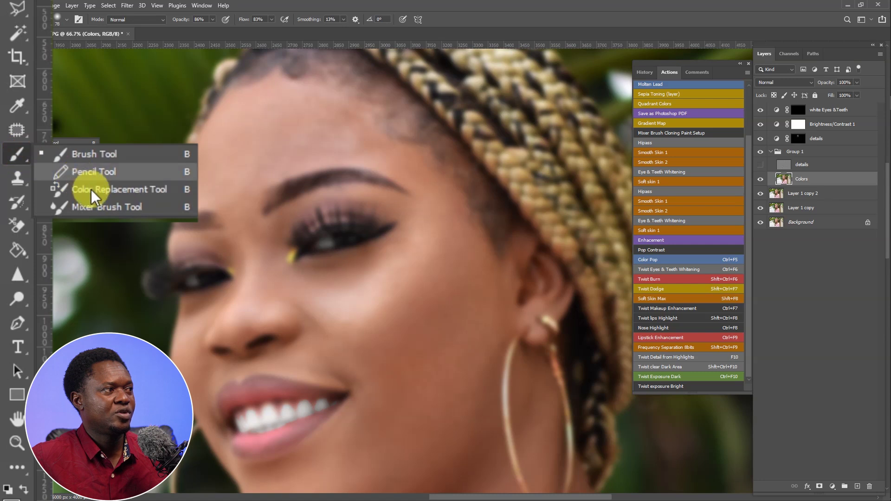
left_click(91, 208)
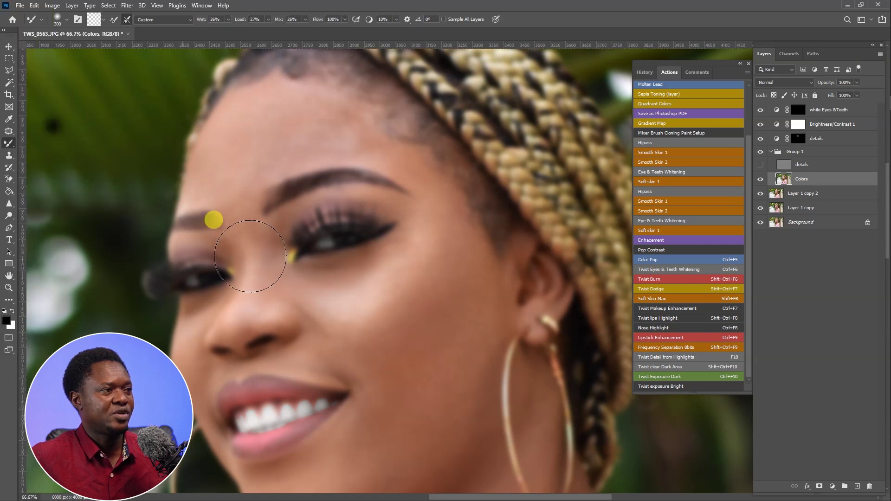
Blend the cheek's skin tones on the Colors layer with the Mixer Brush, and show the details layer in Group 1.
key("bracketleft")
key("bracketleft")
key("bracketleft")
key("bracketleft")
key("bracketleft")
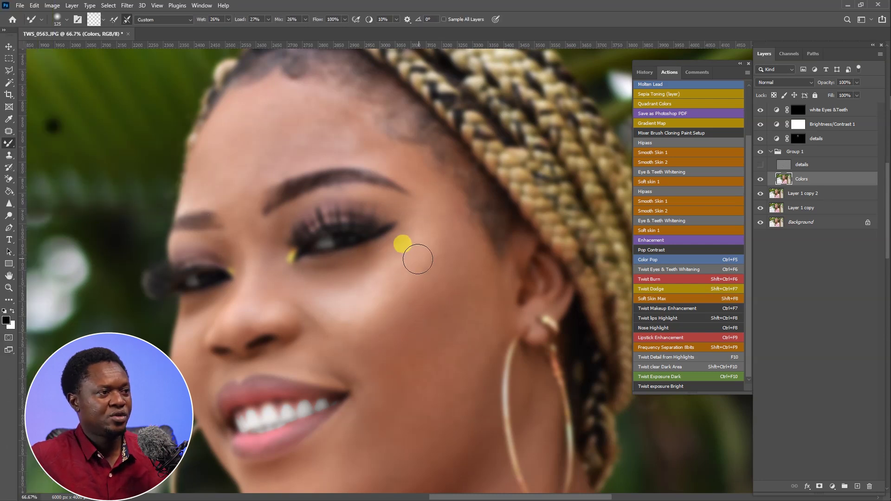
mouse_move(419, 238)
left_mouse_down()
mouse_move(409, 263)
mouse_move(423, 257)
mouse_move(416, 280)
mouse_move(440, 219)
mouse_move(419, 275)
mouse_move(413, 265)
mouse_move(377, 286)
mouse_move(398, 246)
mouse_move(370, 291)
mouse_move(317, 287)
mouse_move(331, 293)
mouse_move(333, 312)
mouse_move(352, 304)
mouse_move(345, 315)
mouse_move(382, 303)
mouse_move(393, 278)
mouse_move(349, 305)
mouse_move(357, 316)
mouse_move(342, 312)
mouse_move(373, 304)
mouse_move(362, 313)
mouse_move(336, 307)
mouse_move(366, 306)
mouse_move(356, 316)
mouse_move(367, 297)
mouse_move(332, 302)
mouse_move(381, 298)
mouse_move(363, 315)
mouse_move(345, 309)
mouse_move(372, 313)
mouse_move(338, 310)
mouse_move(339, 323)
mouse_move(387, 296)
mouse_move(334, 296)
mouse_move(415, 241)
mouse_move(435, 233)
mouse_move(378, 304)
mouse_move(339, 322)
mouse_move(421, 322)
mouse_move(462, 268)
left_mouse_up()
key("bracketright")
key("bracketright")
key("bracketright")
mouse_move(432, 297)
left_mouse_down()
mouse_move(441, 249)
mouse_move(465, 317)
mouse_move(383, 389)
mouse_move(381, 347)
mouse_move(267, 127)
mouse_move(264, 97)
mouse_move(227, 123)
mouse_move(214, 166)
mouse_move(223, 190)
mouse_move(240, 134)
mouse_move(250, 151)
mouse_move(226, 210)
mouse_move(190, 202)
mouse_move(261, 159)
mouse_move(269, 114)
mouse_move(256, 106)
mouse_move(319, 109)
mouse_move(312, 143)
mouse_move(268, 135)
mouse_move(302, 153)
mouse_move(273, 148)
mouse_move(309, 136)
mouse_move(330, 141)
mouse_move(329, 152)
mouse_move(257, 173)
mouse_move(301, 128)
mouse_move(301, 111)
mouse_move(295, 124)
mouse_move(282, 110)
mouse_move(280, 129)
mouse_move(300, 124)
mouse_move(302, 111)
mouse_move(287, 111)
mouse_move(304, 117)
mouse_move(278, 126)
mouse_move(268, 106)
mouse_move(285, 113)
mouse_move(306, 105)
mouse_move(303, 95)
mouse_move(260, 134)
mouse_move(255, 154)
mouse_move(231, 147)
mouse_move(251, 152)
mouse_move(307, 108)
mouse_move(277, 102)
mouse_move(304, 136)
mouse_move(330, 114)
mouse_move(344, 120)
mouse_move(317, 158)
mouse_move(331, 178)
mouse_move(323, 215)
mouse_move(249, 216)
mouse_move(250, 236)
mouse_move(232, 208)
mouse_move(257, 245)
mouse_move(345, 122)
mouse_move(330, 176)
mouse_move(251, 233)
mouse_move(237, 225)
mouse_move(249, 240)
mouse_move(241, 177)
mouse_move(248, 231)
mouse_move(237, 271)
mouse_move(267, 281)
mouse_move(277, 237)
mouse_move(277, 245)
mouse_move(243, 299)
mouse_move(206, 317)
mouse_move(194, 339)
mouse_move(206, 360)
mouse_move(192, 380)
mouse_move(196, 334)
mouse_move(194, 357)
mouse_move(209, 372)
mouse_move(280, 268)
mouse_move(247, 318)
mouse_move(232, 286)
mouse_move(215, 314)
mouse_move(236, 334)
mouse_move(251, 302)
mouse_move(251, 267)
mouse_move(237, 311)
mouse_move(329, 331)
mouse_move(294, 364)
mouse_move(274, 367)
mouse_move(334, 358)
mouse_move(322, 353)
mouse_move(335, 367)
mouse_move(337, 336)
mouse_move(350, 358)
left_mouse_up()
key("bracketleft")
key("bracketleft")
key("bracketleft")
key("bracketright")
left_click(638, 78)
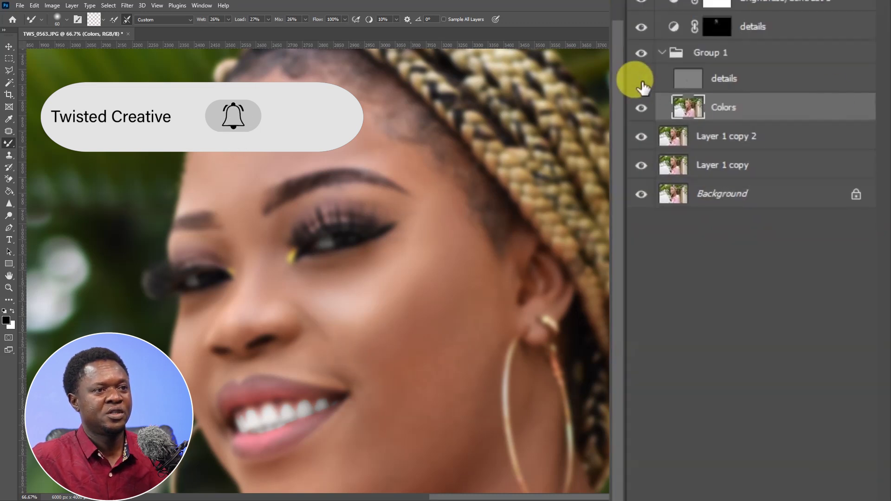
Blend the skin tones on the cheek and above the upper lip with the Mixer Brush, adjusting the brush size to each area.
mouse_move(413, 304)
left_mouse_down()
mouse_move(365, 328)
mouse_move(350, 359)
mouse_move(352, 344)
mouse_move(327, 325)
mouse_move(404, 365)
mouse_move(361, 342)
mouse_move(361, 303)
mouse_move(321, 223)
mouse_move(330, 156)
mouse_move(320, 132)
mouse_move(339, 119)
mouse_move(325, 128)
mouse_move(357, 117)
mouse_move(312, 152)
mouse_move(361, 132)
mouse_move(433, 202)
mouse_move(400, 320)
mouse_move(416, 305)
mouse_move(413, 340)
mouse_move(355, 349)
left_mouse_up()
key("bracketright")
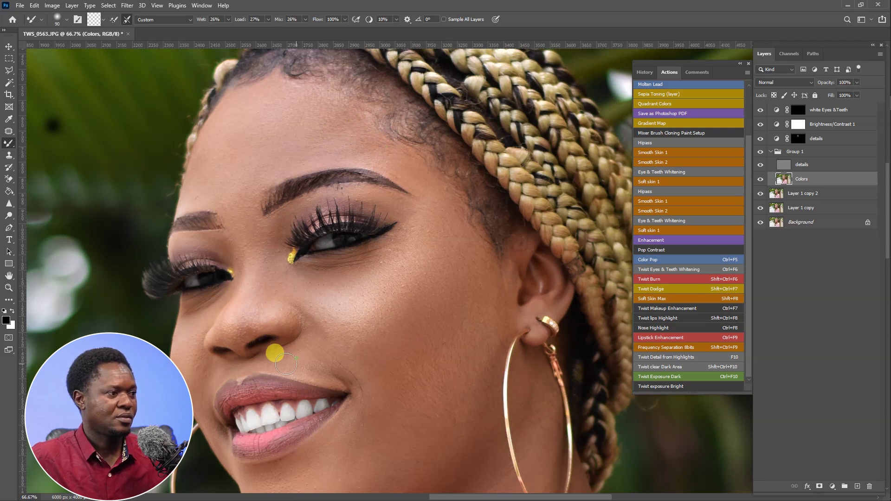
key("bracketleft")
key("bracketleft")
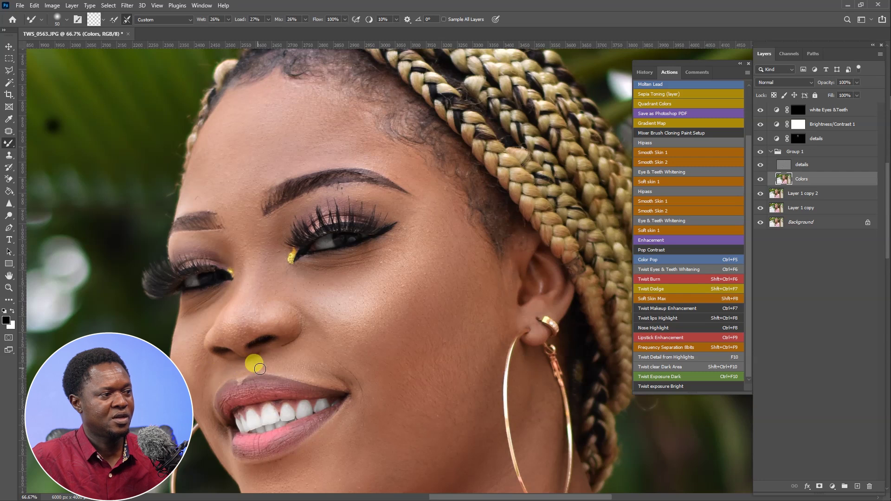
key("]")
key("]")
key("]")
key("]")
key("]")
key("]")
key("]")
key("]")
Blend the skin tones around the mouth corner, chin and lower cheek on the Colors layer with a small Mixer Brush.
left_click_drag(393, 406, 389, 321)
key("bracketleft")
key("bracketleft")
key("bracketleft")
key("bracketleft")
key("bracketleft")
mouse_move(322, 326)
left_mouse_down()
mouse_move(341, 291)
mouse_move(320, 334)
left_mouse_up()
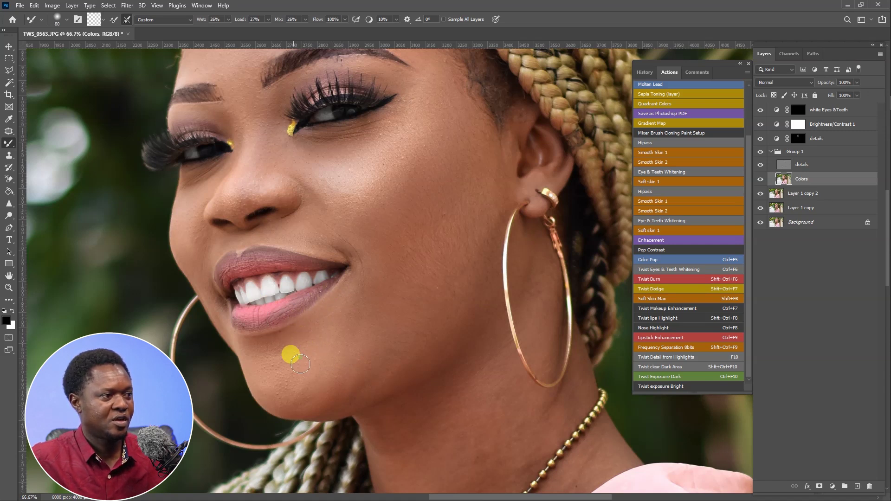
mouse_move(258, 381)
left_mouse_down()
mouse_move(270, 402)
mouse_move(275, 392)
mouse_move(305, 395)
mouse_move(283, 395)
mouse_move(297, 398)
mouse_move(293, 407)
mouse_move(319, 408)
mouse_move(290, 398)
mouse_move(284, 412)
mouse_move(315, 379)
mouse_move(318, 399)
mouse_move(328, 356)
mouse_move(318, 376)
mouse_move(335, 375)
mouse_move(339, 357)
mouse_move(331, 354)
mouse_move(344, 336)
mouse_move(325, 342)
mouse_move(337, 344)
mouse_move(357, 313)
mouse_move(351, 319)
mouse_move(346, 303)
mouse_move(343, 327)
mouse_move(366, 292)
mouse_move(368, 263)
mouse_move(369, 292)
mouse_move(370, 267)
mouse_move(361, 271)
mouse_move(348, 251)
mouse_move(369, 267)
mouse_move(362, 292)
mouse_move(414, 293)
mouse_move(431, 313)
mouse_move(405, 350)
mouse_move(396, 343)
mouse_move(377, 361)
mouse_move(382, 325)
mouse_move(374, 377)
mouse_move(400, 335)
mouse_move(393, 354)
mouse_move(416, 346)
mouse_move(410, 337)
mouse_move(390, 374)
mouse_move(432, 334)
mouse_move(410, 371)
mouse_move(308, 402)
left_mouse_up()
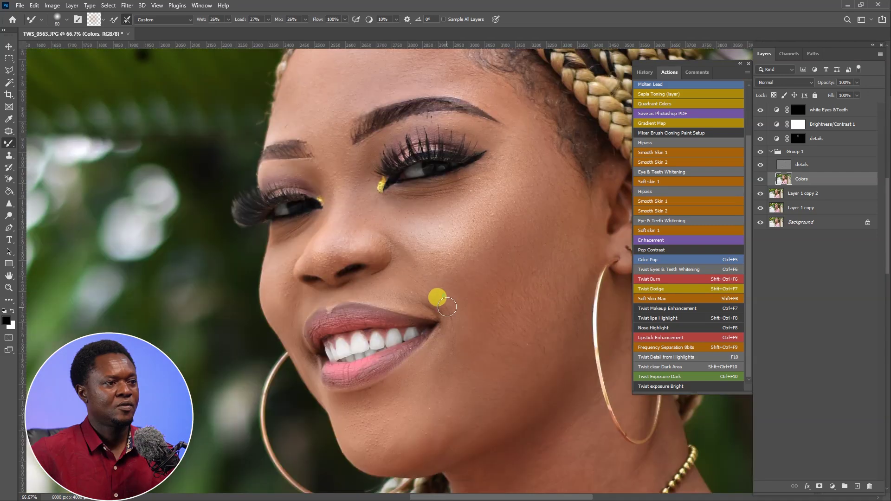
left_click_drag(445, 308, 456, 331)
left_click_drag(446, 366, 444, 296)
mouse_move(400, 347)
left_mouse_down()
mouse_move(422, 291)
mouse_move(390, 321)
mouse_move(394, 335)
mouse_move(378, 341)
mouse_move(391, 329)
mouse_move(350, 355)
left_mouse_up()
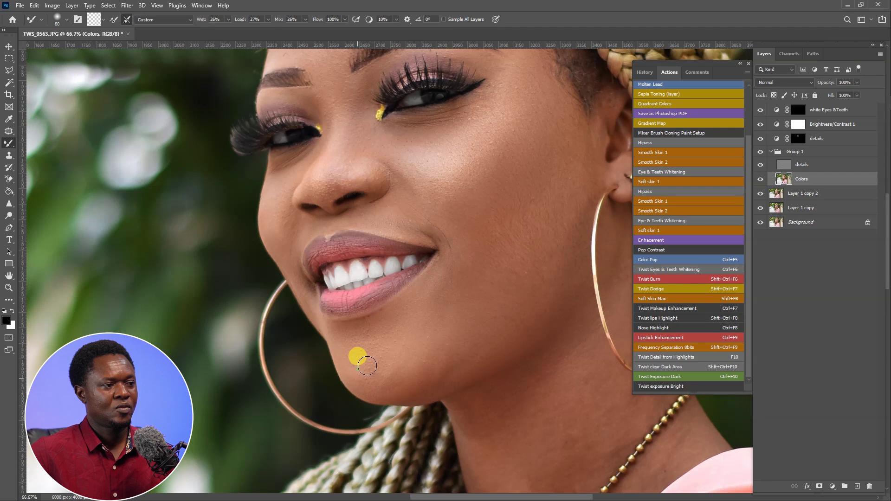
mouse_move(381, 383)
left_mouse_down()
mouse_move(416, 326)
mouse_move(408, 346)
left_mouse_up()
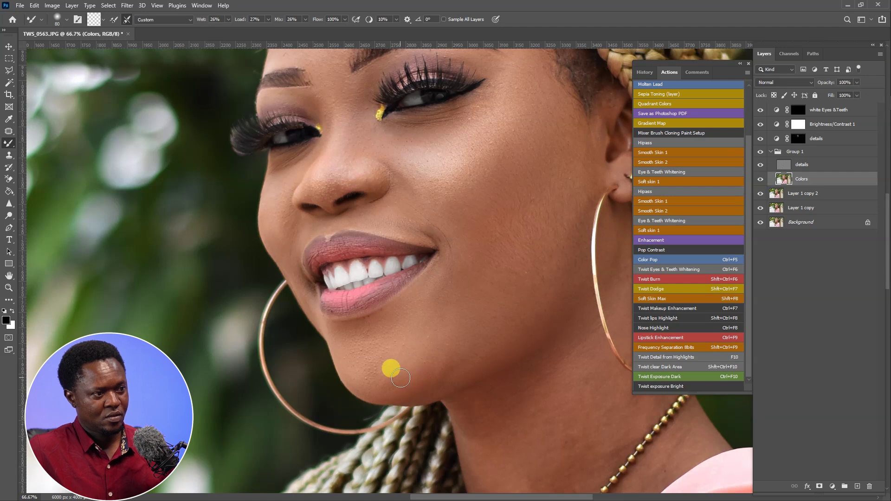
mouse_move(416, 385)
left_mouse_down()
mouse_move(400, 373)
mouse_move(418, 344)
mouse_move(401, 356)
mouse_move(410, 329)
mouse_move(387, 357)
mouse_move(380, 351)
mouse_move(377, 367)
mouse_move(471, 346)
mouse_move(484, 391)
mouse_move(331, 220)
mouse_move(419, 253)
mouse_move(465, 329)
mouse_move(418, 287)
mouse_move(414, 207)
mouse_move(437, 186)
mouse_move(426, 224)
mouse_move(437, 185)
mouse_move(415, 237)
mouse_move(451, 206)
mouse_move(438, 225)
mouse_move(475, 216)
mouse_move(442, 233)
mouse_move(473, 203)
mouse_move(474, 140)
mouse_move(481, 137)
mouse_move(492, 155)
mouse_move(475, 138)
mouse_move(477, 80)
mouse_move(461, 99)
mouse_move(462, 140)
mouse_move(472, 159)
mouse_move(484, 132)
mouse_move(493, 169)
mouse_move(487, 247)
mouse_move(477, 239)
mouse_move(489, 221)
mouse_move(440, 279)
mouse_move(511, 181)
mouse_move(497, 214)
mouse_move(436, 283)
mouse_move(449, 247)
mouse_move(426, 264)
mouse_move(438, 201)
mouse_move(446, 217)
mouse_move(452, 206)
mouse_move(447, 200)
mouse_move(413, 273)
mouse_move(410, 187)
mouse_move(446, 199)
mouse_move(411, 258)
mouse_move(392, 210)
mouse_move(394, 222)
mouse_move(370, 195)
mouse_move(337, 235)
mouse_move(322, 238)
mouse_move(396, 185)
mouse_move(415, 193)
mouse_move(368, 243)
mouse_move(337, 256)
mouse_move(330, 281)
mouse_move(336, 301)
mouse_move(373, 313)
mouse_move(388, 308)
mouse_move(362, 312)
mouse_move(416, 293)
mouse_move(392, 322)
mouse_move(408, 255)
mouse_move(453, 213)
mouse_move(467, 234)
mouse_move(451, 267)
mouse_move(407, 270)
mouse_move(351, 377)
mouse_move(327, 387)
mouse_move(362, 337)
mouse_move(430, 297)
mouse_move(442, 277)
mouse_move(533, 253)
mouse_move(496, 284)
mouse_move(534, 250)
mouse_move(540, 266)
mouse_move(469, 328)
mouse_move(436, 338)
mouse_move(401, 381)
left_mouse_up()
Blend the skin tones on the neck on the Colors layer with the Mixer Brush, enlarging the brush to 175 for broad areas.
key("bracketright")
key("bracketright")
key("bracketright")
key("bracketright")
key("bracketleft")
key("bracketleft")
key("bracketright")
key("bracketright")
key("bracketleft")
key("bracketleft")
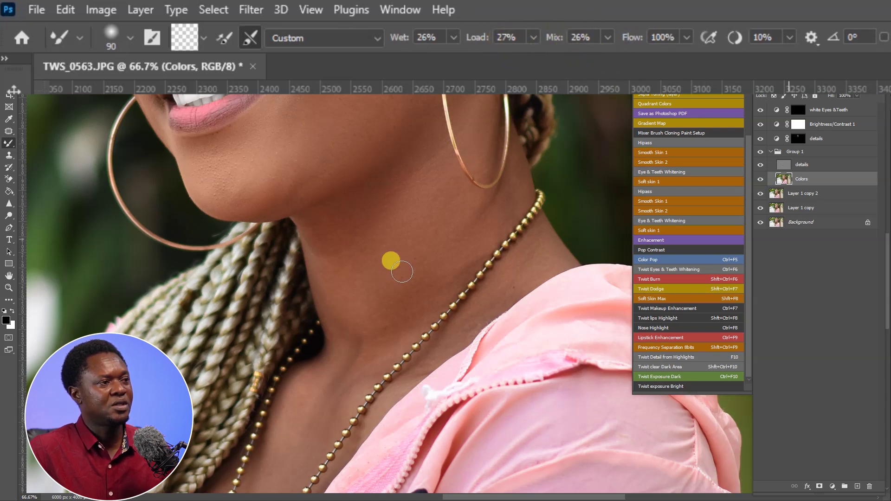
key("bracketright")
key("bracketright")
key("bracketright")
key("bracketright")
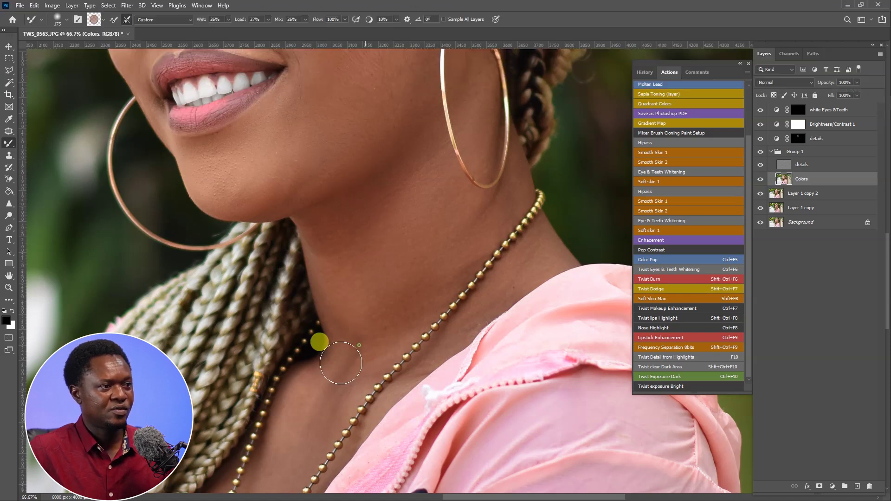
Blend the skin tones on the upper chest and along the necklace with the Mixer Brush, reducing the brush size to 100.
key("space")
left_click_drag(391, 363, 462, 161)
left_click_drag(375, 198, 392, 192)
mouse_move(348, 265)
left_mouse_down()
mouse_move(477, 122)
mouse_move(443, 141)
mouse_move(454, 128)
mouse_move(372, 257)
mouse_move(352, 244)
left_mouse_up()
mouse_move(358, 229)
left_mouse_down()
mouse_move(356, 248)
mouse_move(375, 192)
mouse_move(362, 277)
left_mouse_up()
key("[")
key("[")
key("[")
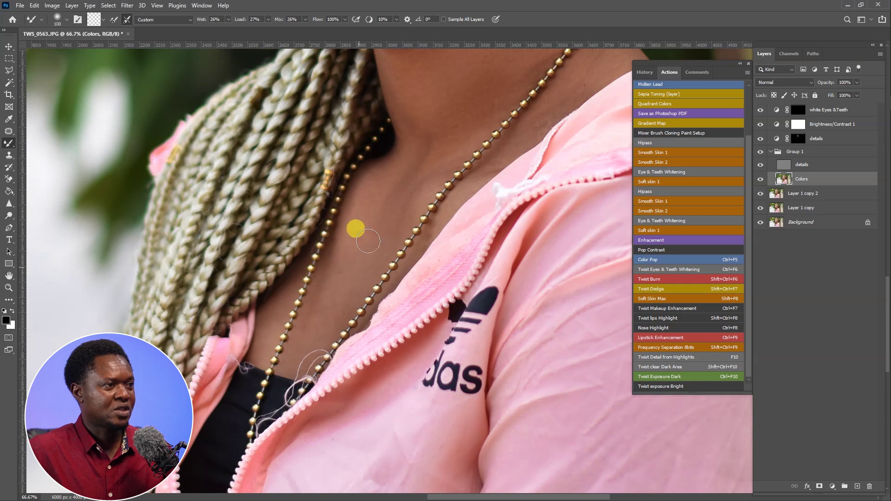
mouse_move(356, 216)
left_mouse_down()
mouse_move(384, 175)
mouse_move(290, 341)
mouse_move(317, 330)
left_mouse_up()
mouse_move(325, 325)
left_mouse_down()
mouse_move(356, 259)
mouse_move(305, 341)
mouse_move(274, 342)
mouse_move(312, 341)
mouse_move(459, 160)
mouse_move(439, 204)
left_mouse_up()
left_click_drag(525, 125, 393, 254)
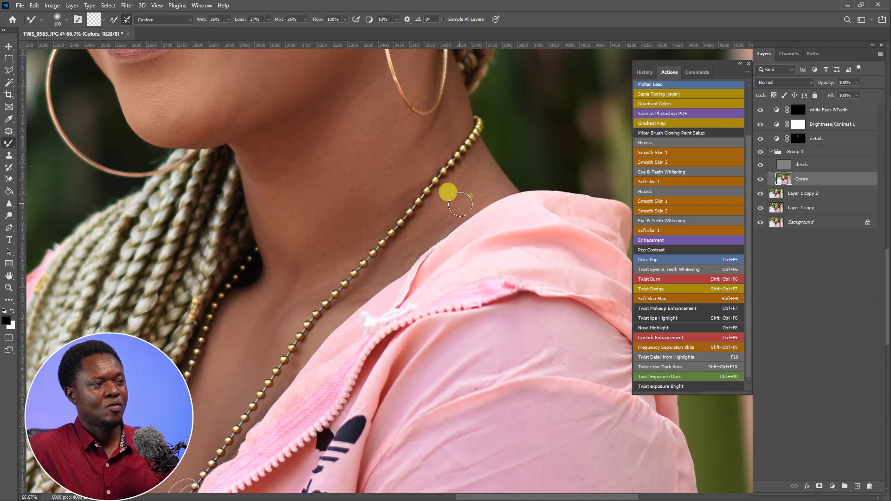
Toggle Group 1's visibility to compare the portrait with and without the skin smoothing.
key("ctrl+minus")
key("ctrl+minus")
key("ctrl+minus")
left_click_drag(461, 248, 483, 328)
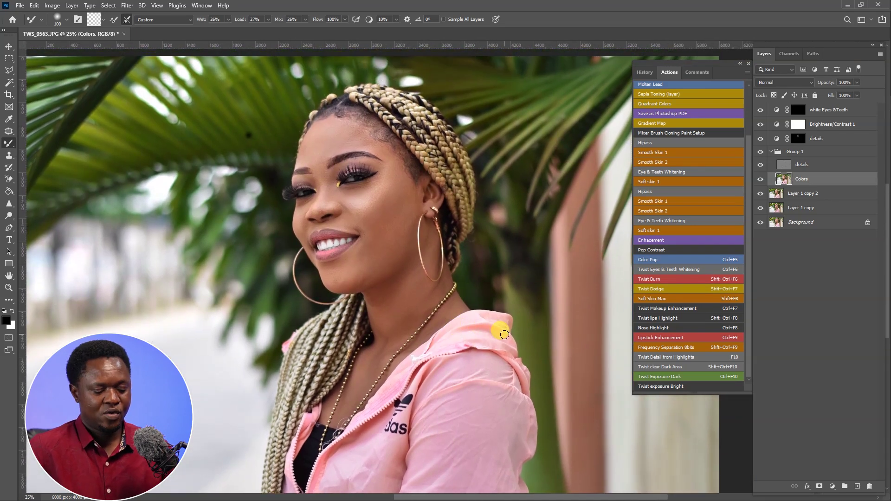
scroll(504, 334, "up", 1)
left_click_drag(507, 270, 509, 289)
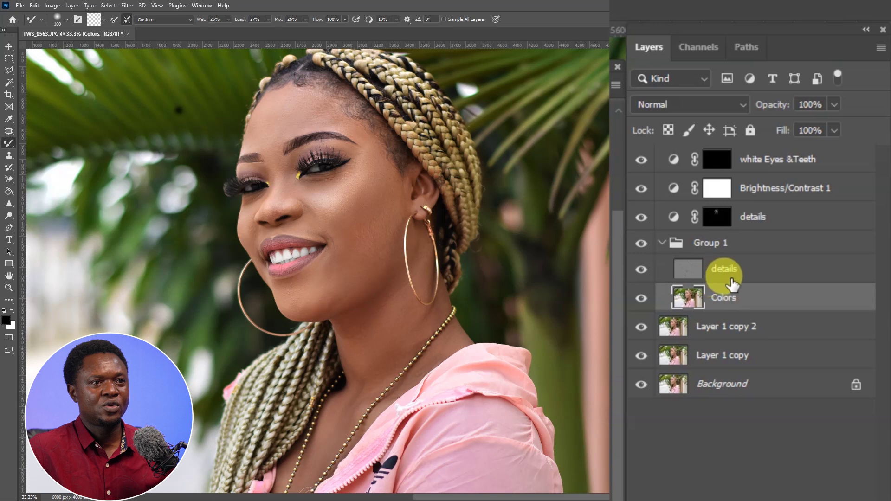
left_click(642, 243)
left_click(642, 244)
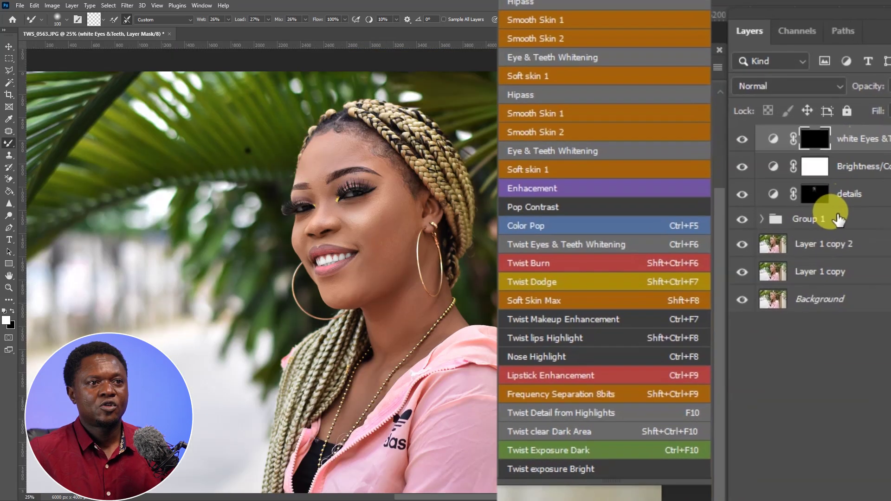
Collapse Group 1 and run the Twist Burn action above the white Eyes &Teeth layer.
left_click(797, 185)
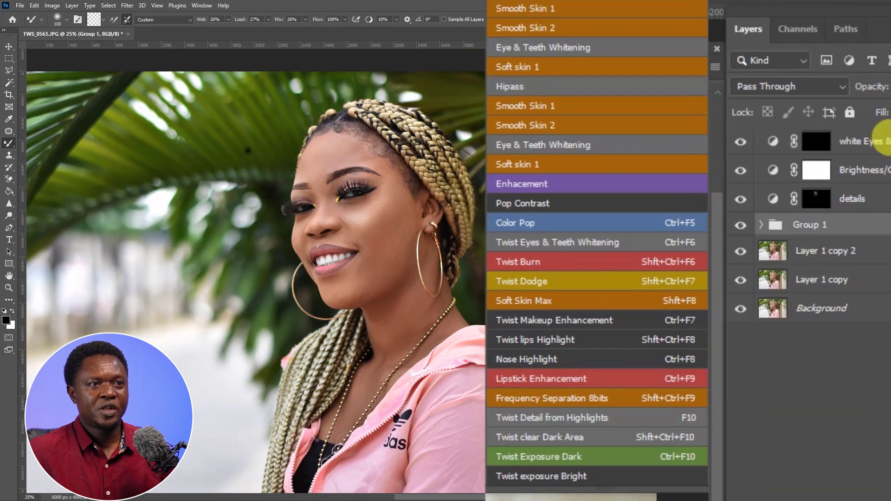
left_click(884, 140)
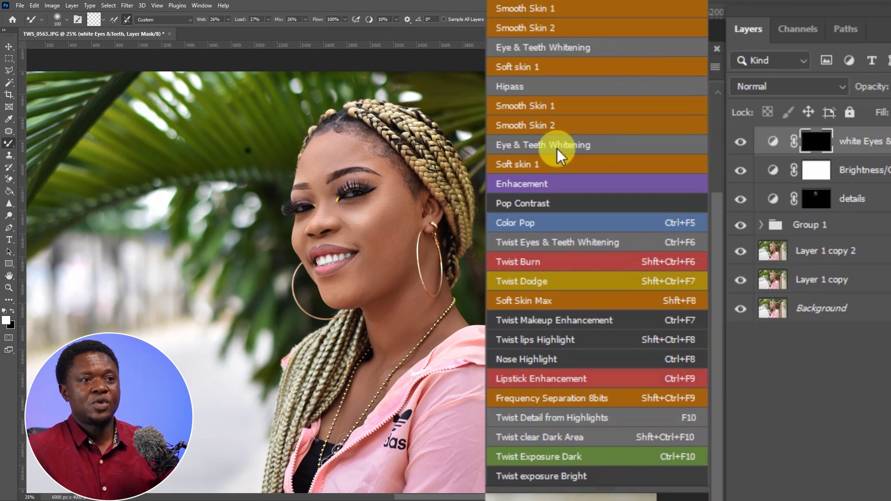
left_click(552, 262)
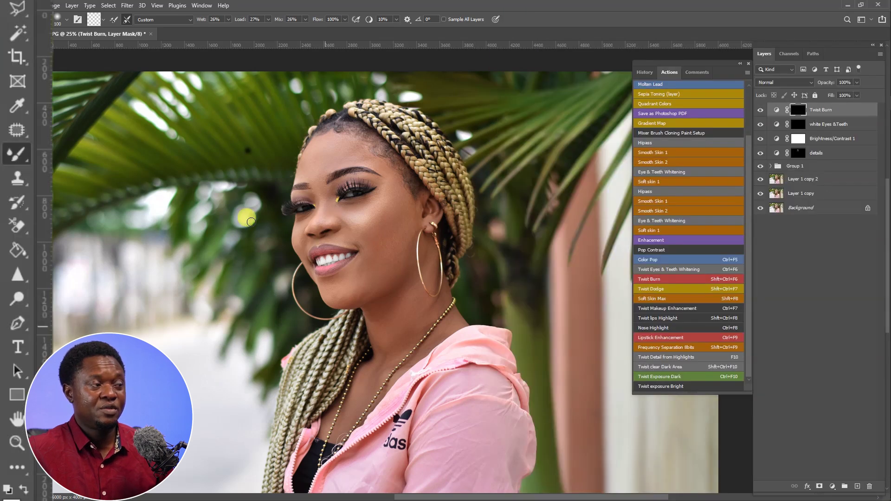
Switch to the regular Brush tool with opacity 10%, flow 10% and a size of 200.
right_click(18, 153)
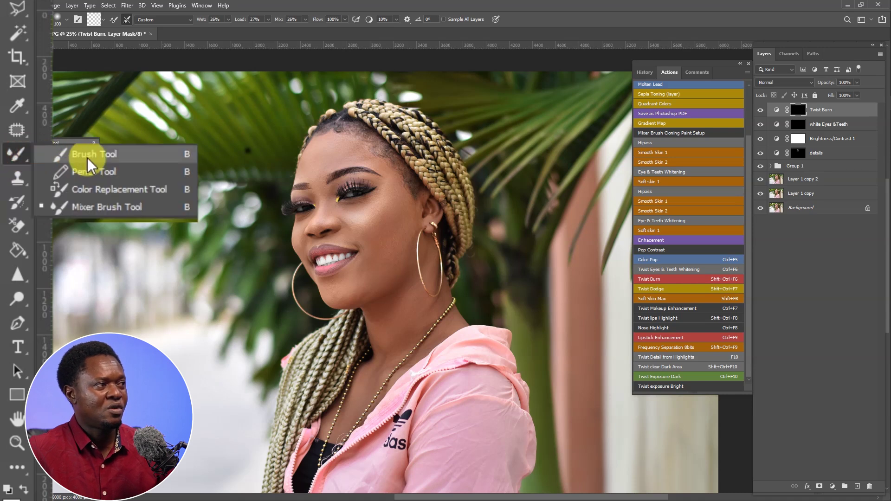
left_click(43, 145)
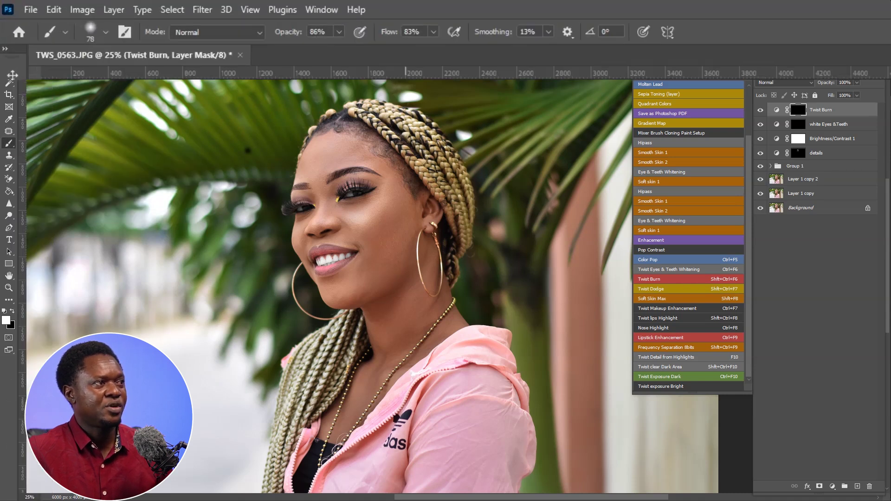
left_click(213, 20)
left_click_drag(371, 64, 361, 64)
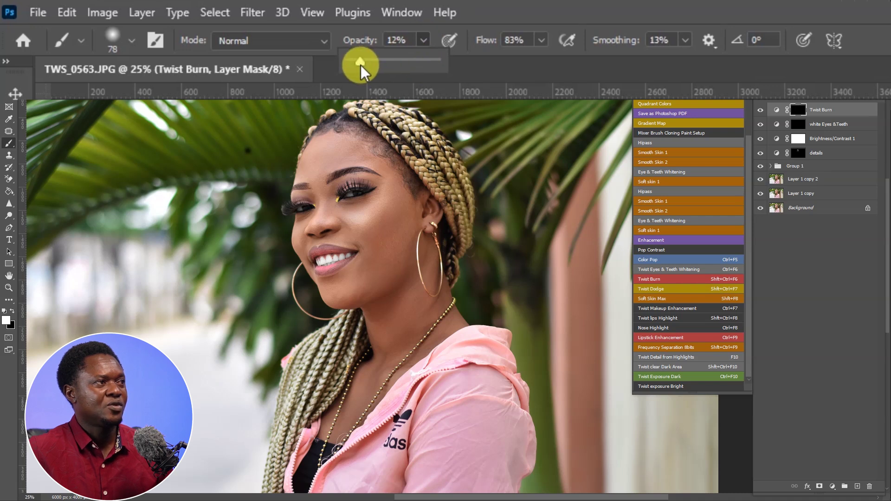
left_click_drag(361, 63, 358, 63)
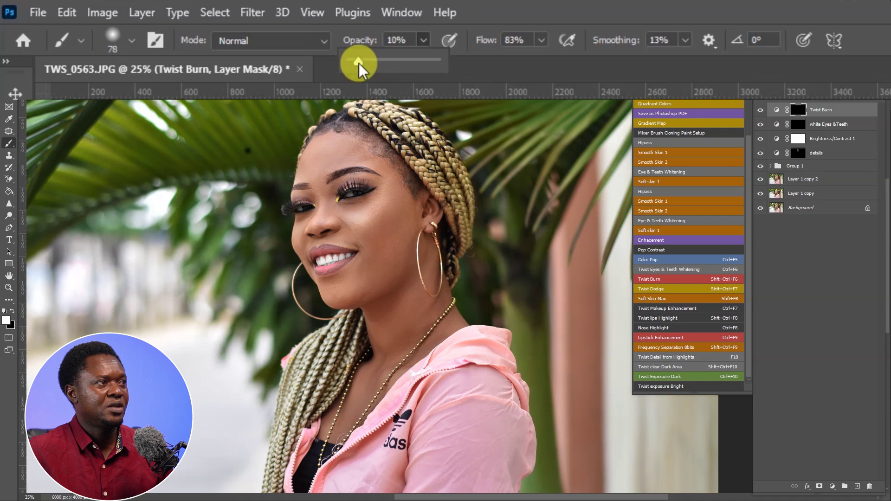
left_click(542, 40)
left_click_drag(536, 60, 480, 67)
key("bracketright")
key("bracketright")
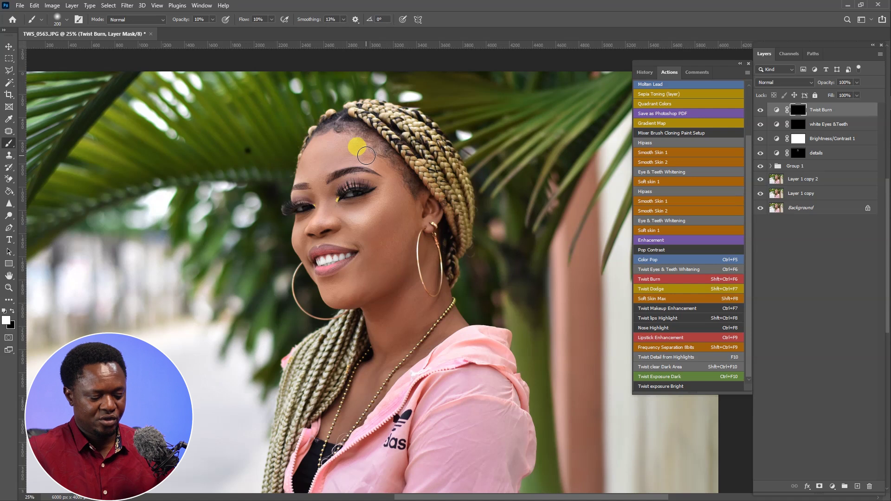
Paint burn shadows over the forehead and cheek on the Twist Burn mask, with brush hardness at 0%.
scroll(366, 155, "up", 1)
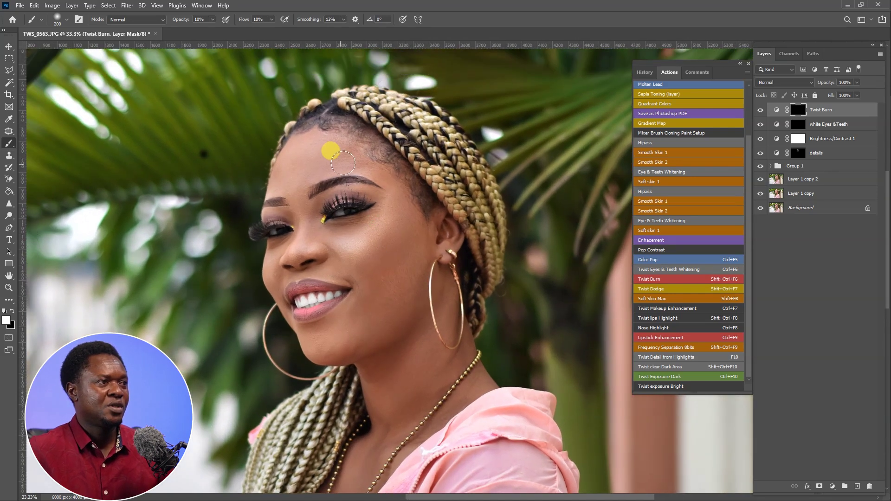
mouse_move(332, 142)
left_mouse_down()
mouse_move(288, 143)
mouse_move(331, 140)
mouse_move(311, 139)
mouse_move(295, 152)
mouse_move(350, 150)
mouse_move(384, 164)
left_mouse_up()
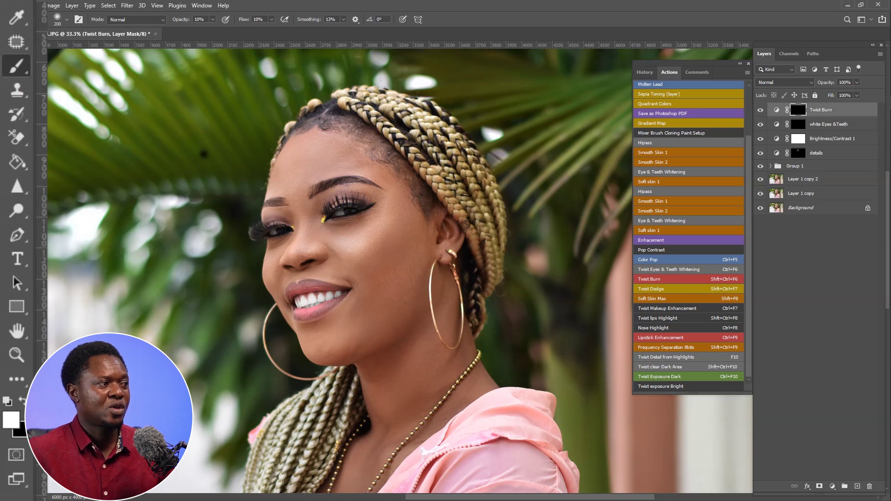
left_click(67, 20)
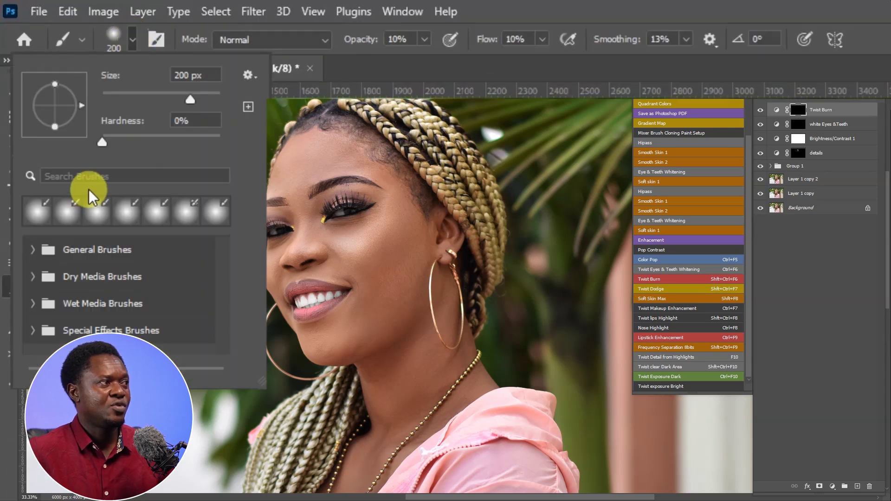
mouse_move(104, 143)
left_mouse_down()
mouse_move(132, 146)
mouse_move(102, 141)
left_mouse_up()
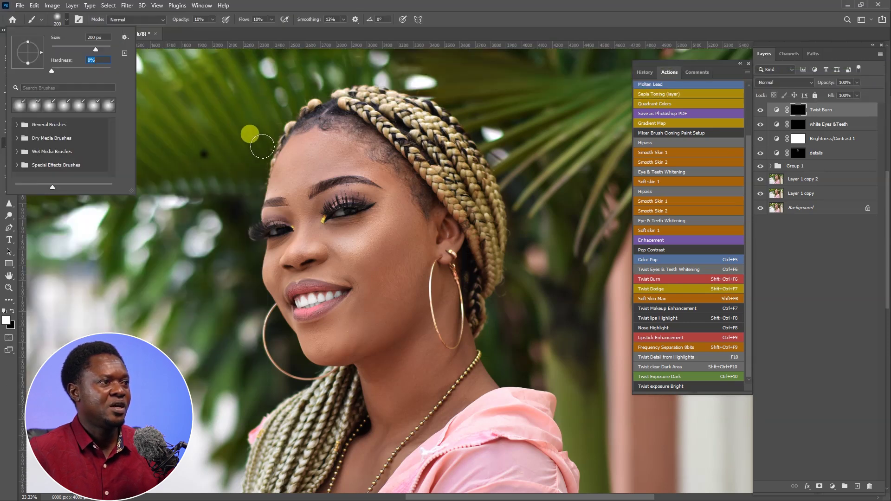
key("Return")
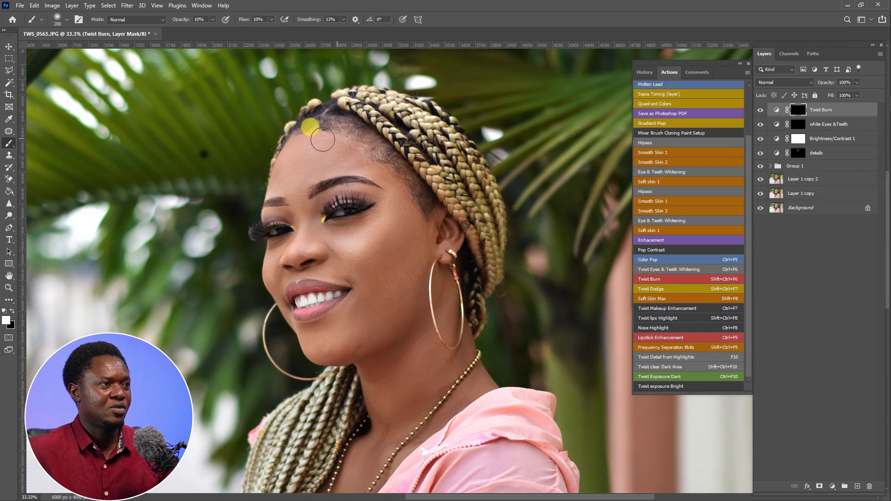
mouse_move(306, 152)
left_mouse_down()
mouse_move(389, 191)
mouse_move(404, 195)
mouse_move(406, 189)
mouse_move(398, 189)
mouse_move(415, 236)
mouse_move(440, 220)
mouse_move(436, 238)
mouse_move(453, 227)
mouse_move(442, 258)
mouse_move(450, 243)
mouse_move(445, 298)
mouse_move(449, 284)
mouse_move(430, 284)
mouse_move(409, 309)
mouse_move(441, 284)
mouse_move(441, 259)
mouse_move(416, 307)
mouse_move(418, 276)
mouse_move(376, 336)
mouse_move(407, 299)
mouse_move(405, 315)
mouse_move(371, 352)
mouse_move(411, 296)
mouse_move(391, 331)
mouse_move(341, 351)
mouse_move(369, 363)
mouse_move(358, 378)
mouse_move(432, 287)
left_mouse_up()
Burn the smile line beside the mouth on the Twist Burn mask with a smaller brush.
key("ctrl+plus")
key("ctrl+plus")
key("bracketleft")
key("bracketleft")
key("bracketleft")
Burn the cheek area beside the nose on the Twist Burn mask, enlarging the brush to 100.
key("bracketleft")
mouse_move(359, 312)
left_mouse_down()
mouse_move(292, 335)
mouse_move(323, 344)
mouse_move(265, 334)
mouse_move(273, 346)
mouse_move(343, 346)
mouse_move(274, 339)
mouse_move(403, 315)
mouse_move(327, 331)
mouse_move(375, 323)
mouse_move(368, 319)
mouse_move(411, 274)
mouse_move(355, 314)
mouse_move(506, 190)
mouse_move(378, 291)
mouse_move(269, 325)
mouse_move(503, 126)
mouse_move(532, 121)
mouse_move(513, 118)
mouse_move(504, 161)
mouse_move(522, 215)
mouse_move(551, 244)
mouse_move(535, 260)
mouse_move(496, 240)
mouse_move(540, 187)
mouse_move(485, 349)
mouse_move(476, 355)
mouse_move(438, 333)
mouse_move(406, 366)
mouse_move(415, 356)
mouse_move(378, 367)
mouse_move(397, 376)
mouse_move(402, 350)
left_mouse_up()
key("bracketright")
key("bracketright")
key("bracketright")
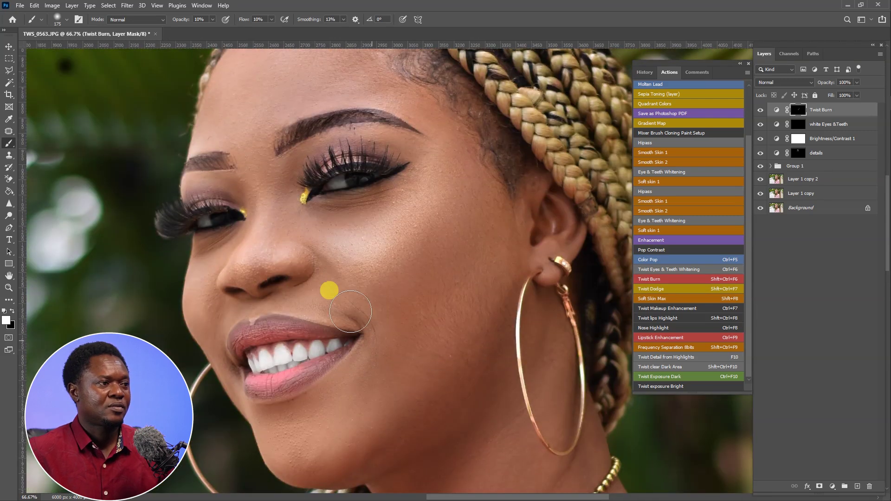
mouse_move(340, 302)
left_mouse_down()
mouse_move(393, 314)
mouse_move(318, 245)
mouse_move(330, 273)
mouse_move(400, 284)
mouse_move(339, 290)
mouse_move(338, 278)
mouse_move(363, 287)
mouse_move(375, 305)
mouse_move(418, 287)
mouse_move(436, 211)
mouse_move(436, 234)
mouse_move(427, 238)
mouse_move(433, 161)
mouse_move(453, 197)
mouse_move(460, 140)
mouse_move(381, 295)
mouse_move(432, 323)
mouse_move(495, 263)
mouse_move(401, 306)
mouse_move(429, 203)
mouse_move(403, 229)
mouse_move(385, 197)
mouse_move(350, 204)
mouse_move(377, 192)
mouse_move(319, 201)
mouse_move(342, 202)
mouse_move(300, 200)
mouse_move(355, 207)
mouse_move(328, 208)
mouse_move(409, 180)
mouse_move(403, 171)
mouse_move(421, 152)
mouse_move(392, 194)
mouse_move(324, 216)
mouse_move(288, 187)
mouse_move(301, 163)
mouse_move(286, 197)
mouse_move(289, 146)
mouse_move(277, 186)
mouse_move(288, 179)
mouse_move(290, 187)
mouse_move(249, 265)
mouse_move(249, 240)
mouse_move(260, 245)
mouse_move(272, 225)
mouse_move(271, 201)
mouse_move(258, 253)
mouse_move(265, 226)
mouse_move(300, 214)
mouse_move(312, 220)
mouse_move(337, 275)
mouse_move(347, 265)
mouse_move(401, 279)
mouse_move(364, 251)
left_mouse_up()
key("bracketright")
key("bracketleft")
Toggle the Twist Burn layer's visibility to compare the face with and without the burning.
left_click(760, 110)
left_click(761, 110)
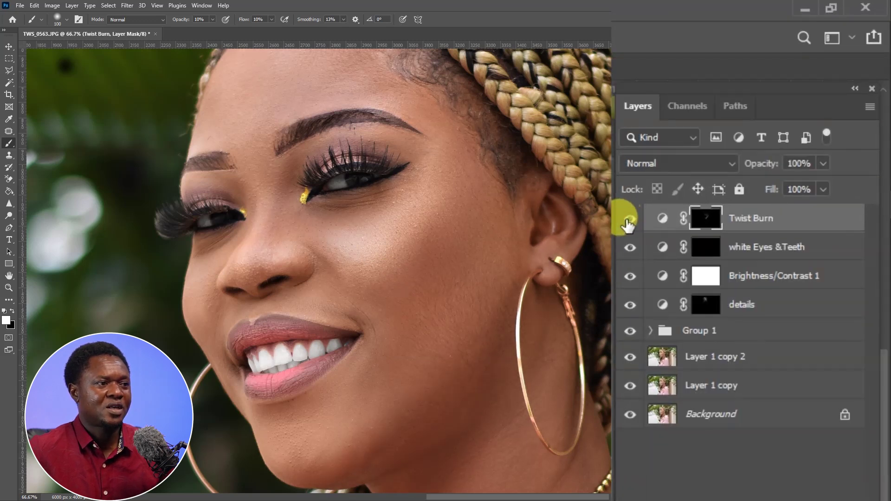
left_click(686, 172)
left_click(685, 172)
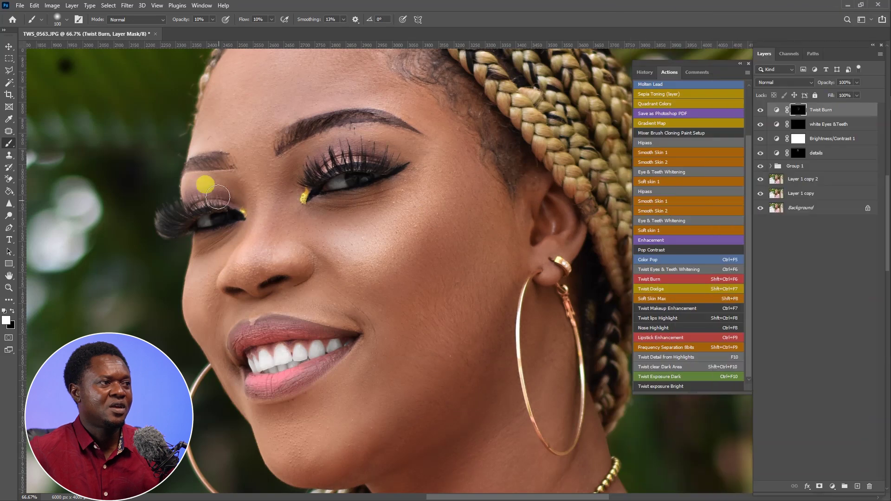
Burn the shadows along the nose bridge and around the nose on the Twist Burn mask.
mouse_move(308, 154)
left_mouse_down()
mouse_move(347, 142)
mouse_move(357, 153)
mouse_move(321, 168)
mouse_move(385, 154)
mouse_move(375, 153)
mouse_move(370, 162)
mouse_move(390, 166)
mouse_move(325, 150)
mouse_move(276, 195)
mouse_move(290, 168)
mouse_move(279, 215)
left_mouse_up()
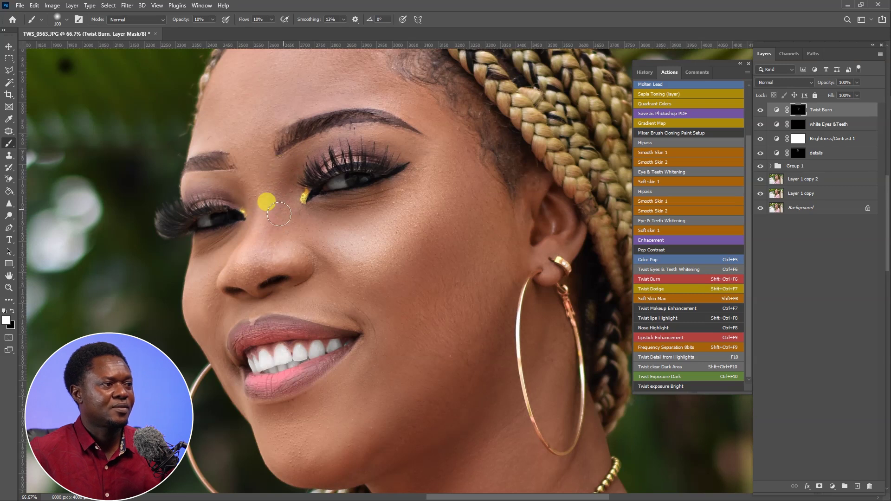
key("ctrl+plus")
mouse_move(253, 283)
left_mouse_down()
mouse_move(418, 273)
mouse_move(377, 248)
mouse_move(424, 253)
mouse_move(352, 268)
mouse_move(412, 259)
mouse_move(353, 275)
mouse_move(311, 261)
mouse_move(329, 274)
mouse_move(417, 255)
mouse_move(308, 271)
mouse_move(361, 160)
mouse_move(348, 143)
mouse_move(349, 179)
mouse_move(315, 245)
mouse_move(344, 147)
mouse_move(330, 155)
mouse_move(303, 113)
mouse_move(266, 118)
mouse_move(313, 110)
mouse_move(328, 144)
mouse_move(269, 128)
mouse_move(279, 108)
mouse_move(261, 112)
mouse_move(303, 139)
mouse_move(305, 121)
mouse_move(305, 211)
mouse_move(328, 208)
mouse_move(347, 153)
mouse_move(335, 148)
mouse_move(298, 264)
mouse_move(335, 277)
mouse_move(313, 209)
mouse_move(287, 285)
mouse_move(295, 308)
mouse_move(270, 357)
mouse_move(280, 365)
mouse_move(292, 308)
mouse_move(265, 341)
mouse_move(253, 330)
mouse_move(251, 311)
mouse_move(303, 353)
mouse_move(325, 321)
mouse_move(301, 360)
mouse_move(330, 320)
mouse_move(399, 308)
mouse_move(459, 320)
mouse_move(427, 293)
mouse_move(506, 333)
mouse_move(447, 270)
mouse_move(478, 314)
mouse_move(378, 314)
mouse_move(399, 318)
left_mouse_up()
key("bracketleft")
key("bracketleft")
key("bracketleft")
key("bracketleft")
key("bracketleft")
key("bracketright")
key("bracketright")
key("bracketright")
Burn the groove between the nose and upper lip on the Twist Burn mask with a size 20 brush.
key("ctrl+plus")
mouse_move(382, 394)
left_mouse_down()
mouse_move(397, 223)
mouse_move(437, 234)
left_mouse_up()
key("bracketleft")
key("bracketleft")
key("bracketleft")
key("bracketleft")
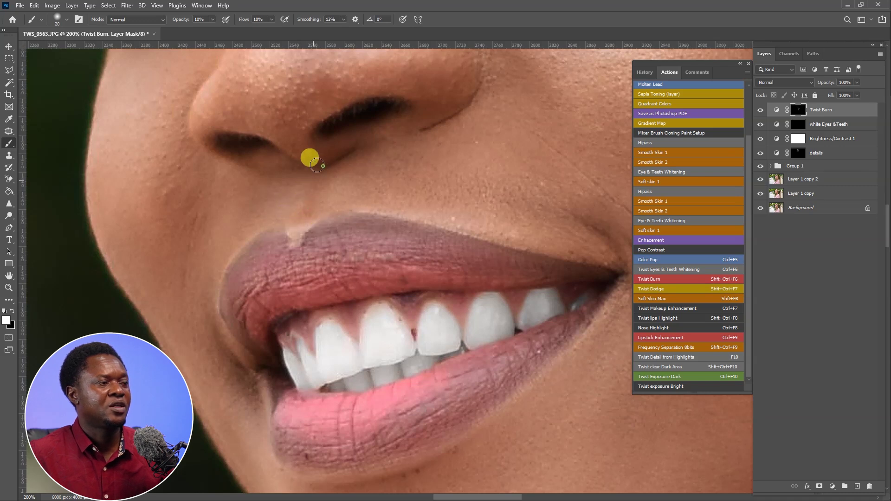
mouse_move(320, 182)
left_mouse_down()
mouse_move(332, 167)
mouse_move(316, 225)
mouse_move(351, 202)
left_mouse_up()
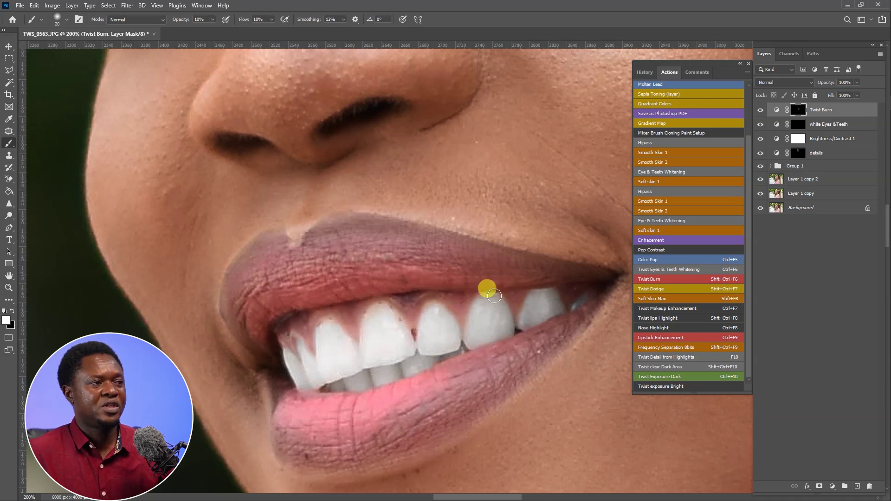
Burn the side of the forehead above the eyebrow near the hairline with a size 125 brush.
key("ctrl+minus")
key("ctrl+minus")
key("ctrl+minus")
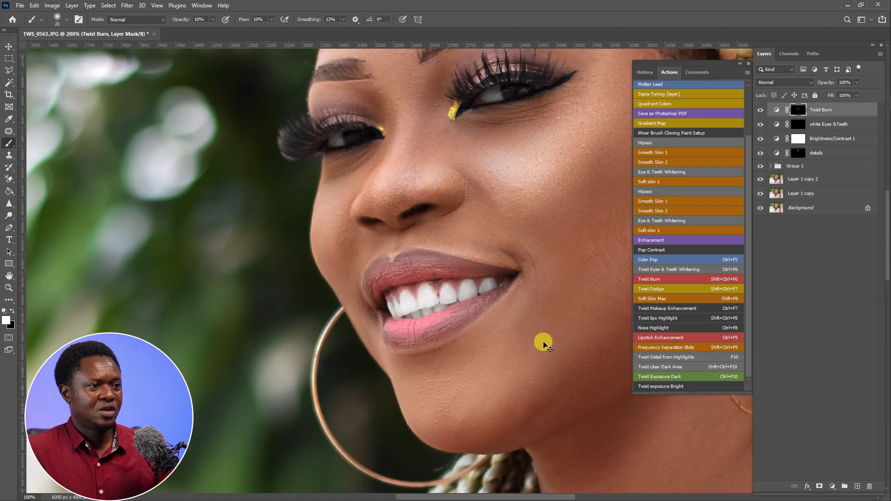
scroll(555, 360, "down", 1)
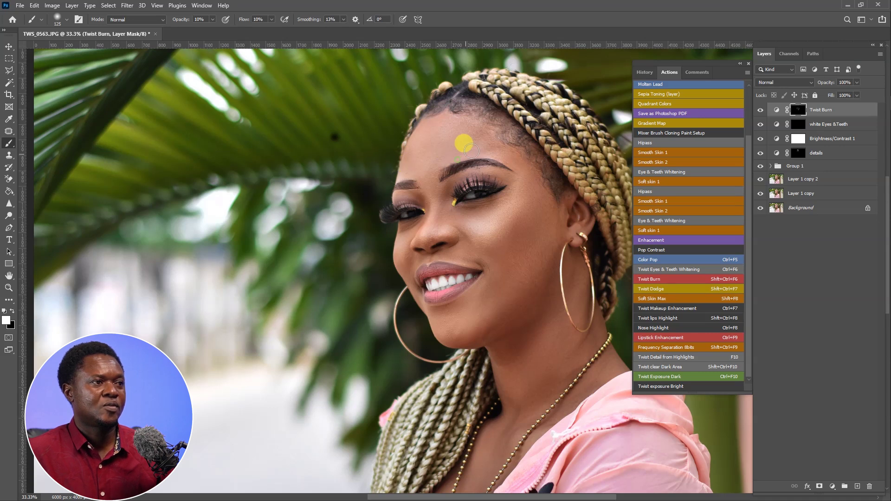
left_click_drag(503, 155, 528, 176)
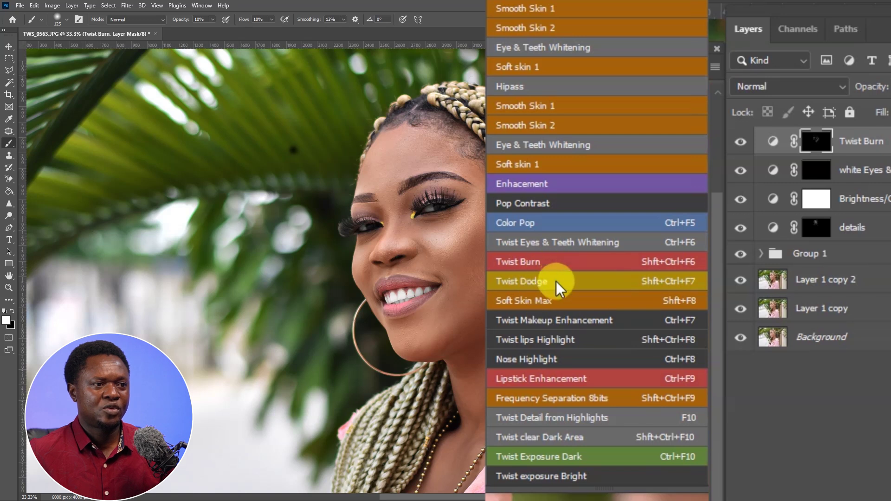
Run the Twist Dodge action and select the T. Dodge layer's mask.
left_click(587, 283)
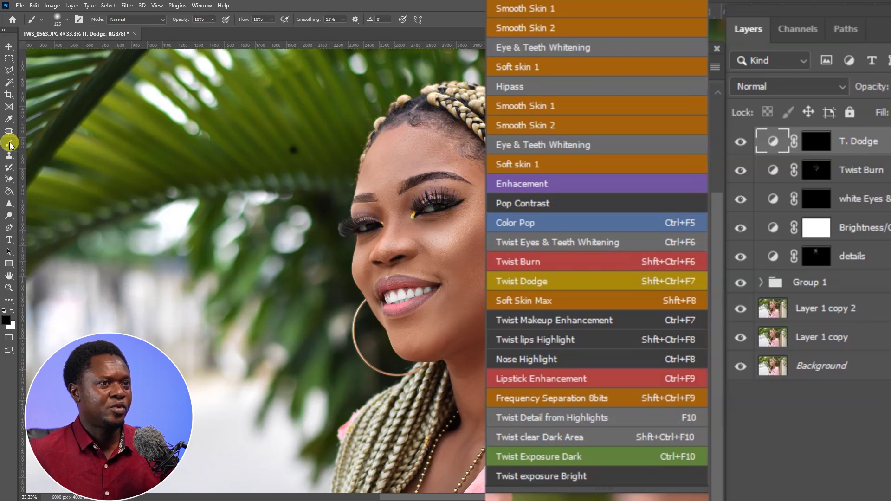
key("ctrl+plus")
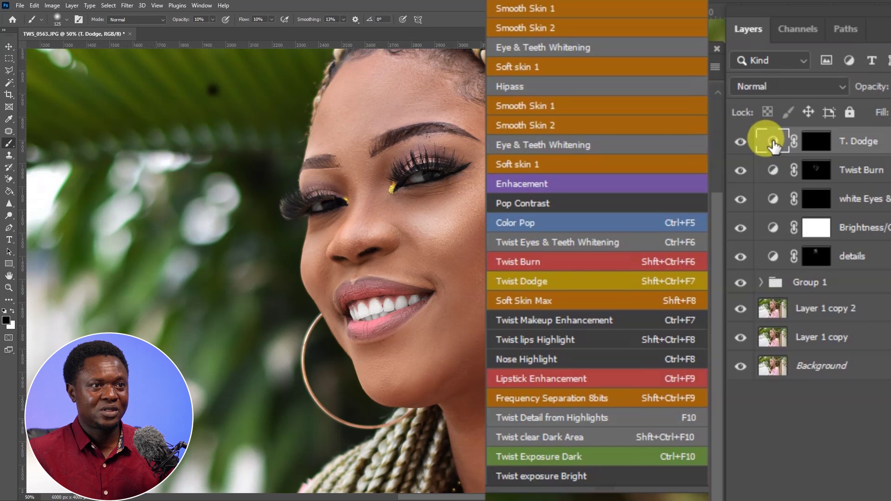
left_click(812, 140)
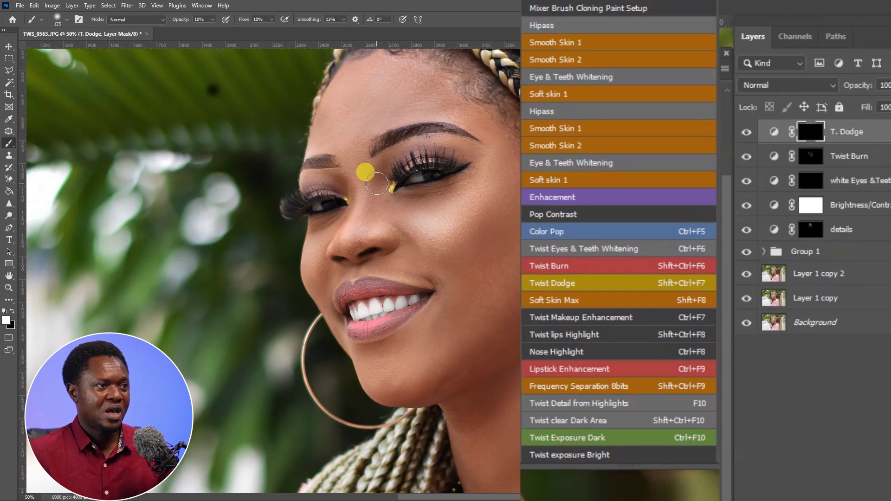
Dodge the highlights along the nose on the T. Dodge mask with a size 50 brush.
left_click_drag(384, 186, 383, 236)
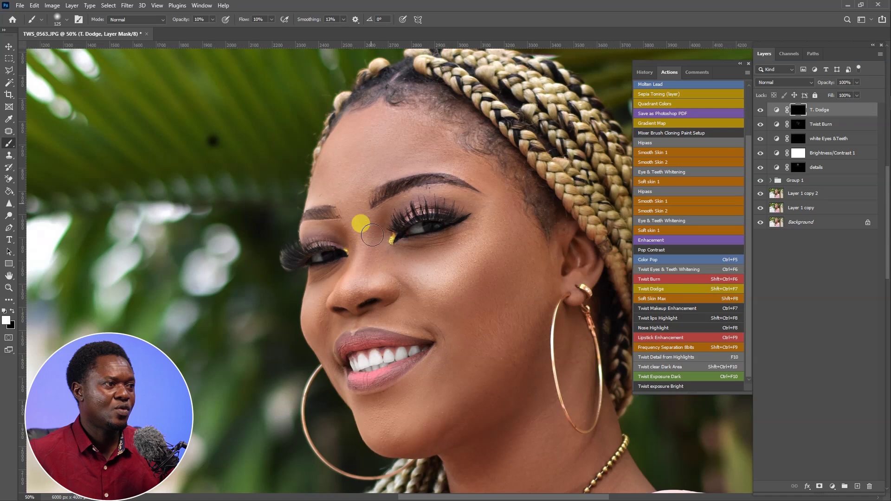
key("ctrl+plus")
key("bracketleft")
key("bracketleft")
key("bracketleft")
key("bracketleft")
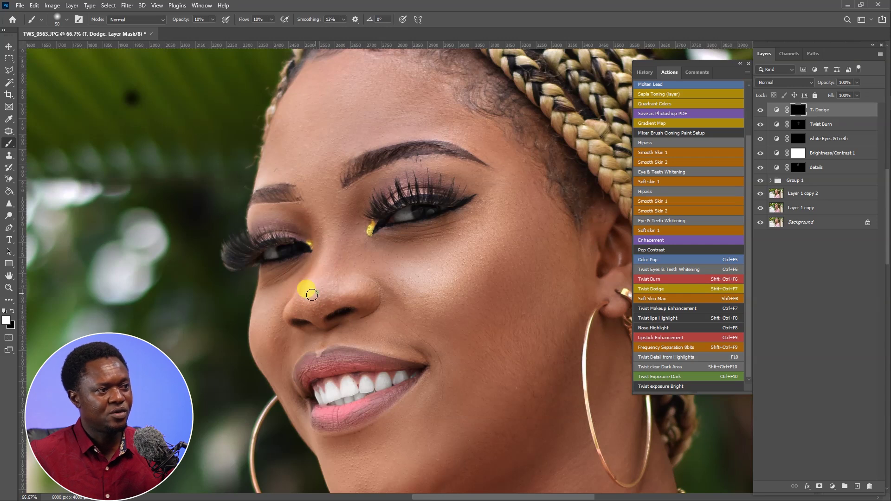
mouse_move(323, 249)
left_mouse_down()
mouse_move(339, 163)
mouse_move(324, 205)
mouse_move(325, 188)
mouse_move(327, 243)
left_mouse_up()
Dodge the chin on the T. Dodge mask, enlarging the brush to 90.
key("bracketright")
key("bracketright")
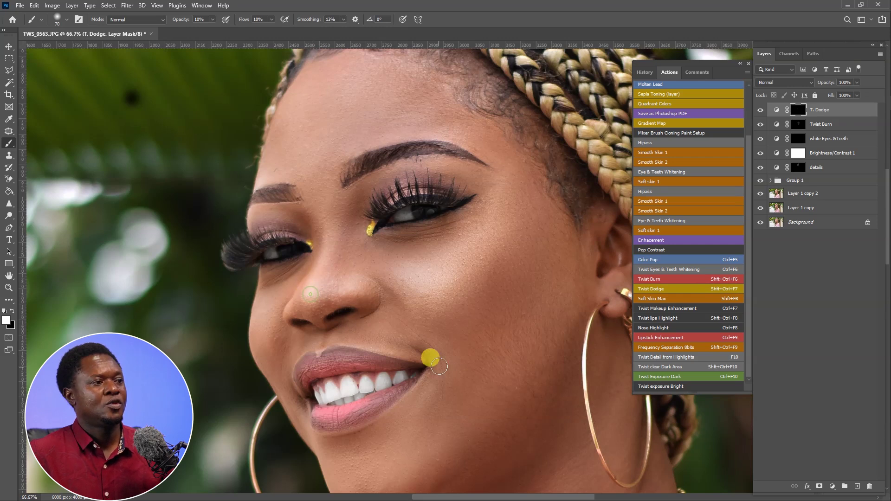
left_click_drag(402, 362, 372, 314)
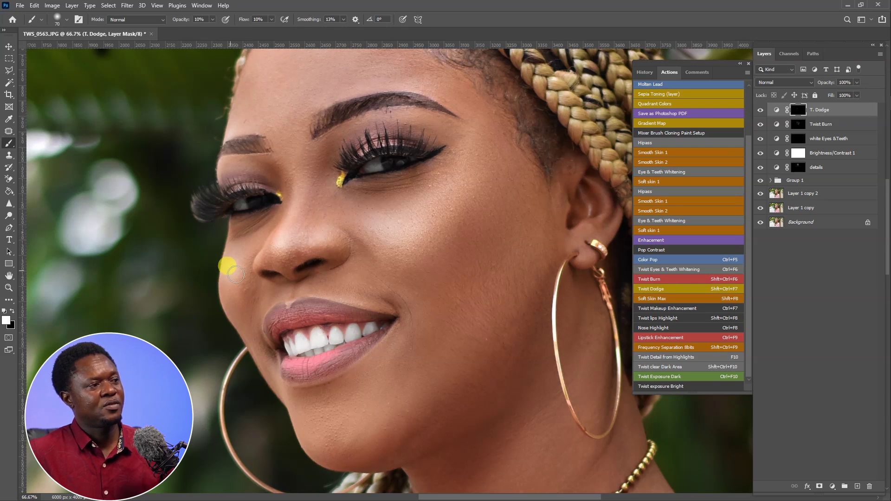
scroll(381, 406, "down", 2)
key("bracketright")
key("bracketright")
left_click_drag(329, 395, 320, 412)
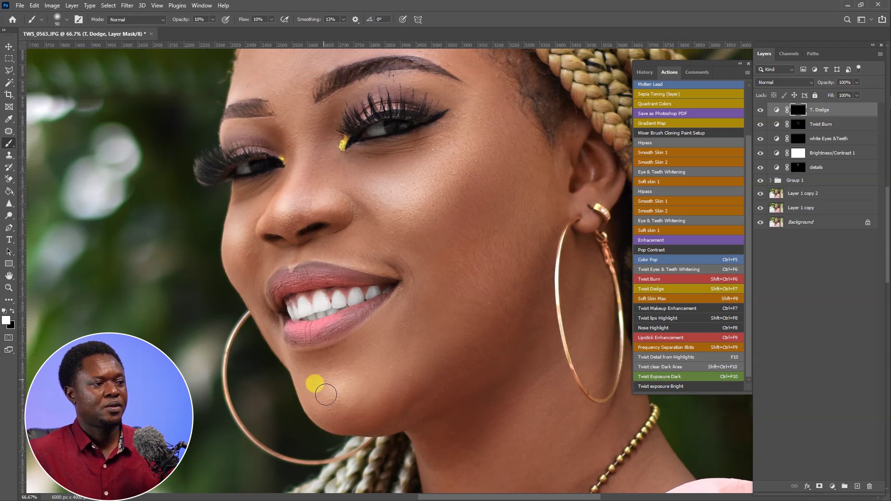
Dodge the center of the forehead on the T. Dodge mask with the brush enlarged to 200.
left_click_drag(427, 337, 371, 426)
left_click_drag(390, 370, 425, 429)
scroll(446, 418, "down", 1)
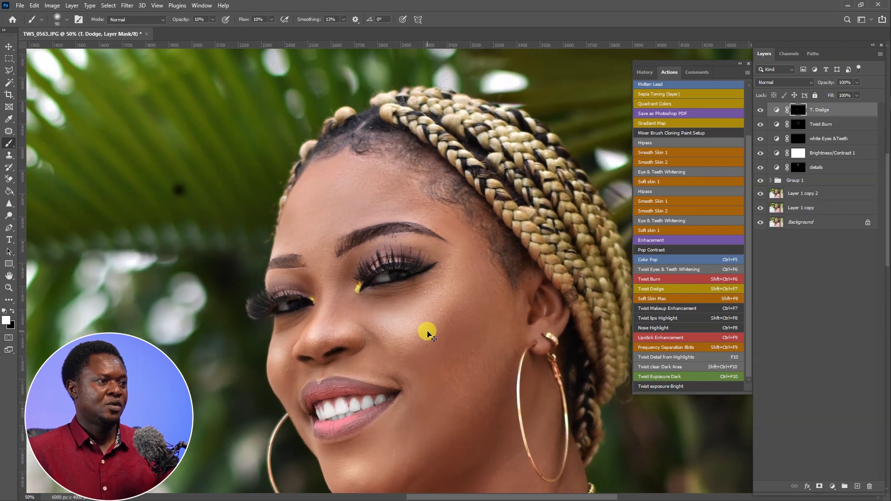
scroll(465, 346, "down", 1)
key("bracketright")
key("bracketright")
key("bracketright")
key("bracketright")
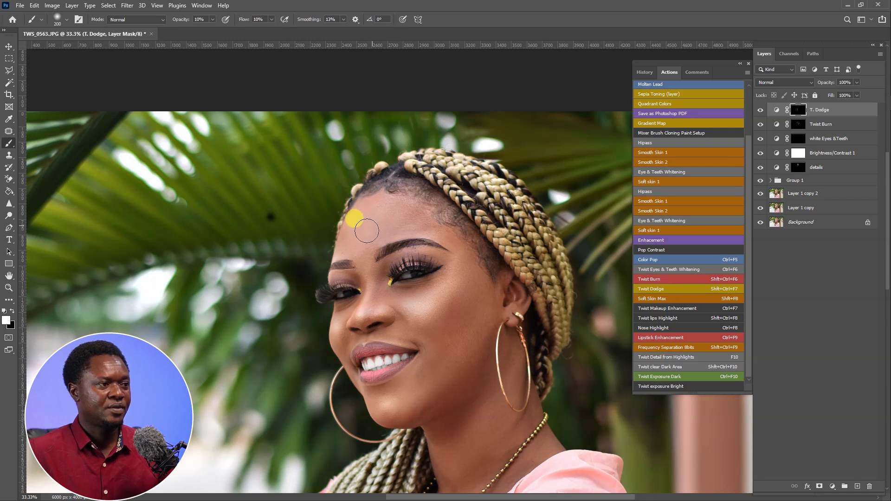
mouse_move(366, 234)
left_mouse_down()
mouse_move(372, 221)
mouse_move(369, 231)
mouse_move(360, 224)
mouse_move(370, 221)
mouse_move(357, 244)
mouse_move(384, 237)
left_mouse_up()
Toggle the T. Dodge layer's visibility to compare the portrait with and without the dodged highlights.
key("space")
mouse_move(483, 377)
left_mouse_down()
mouse_move(484, 327)
mouse_move(479, 342)
left_mouse_up()
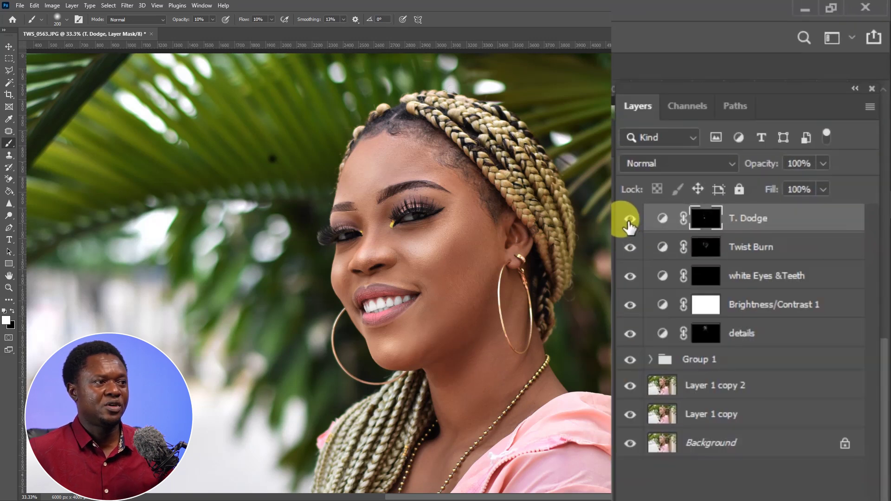
left_click(630, 219)
left_click(629, 221)
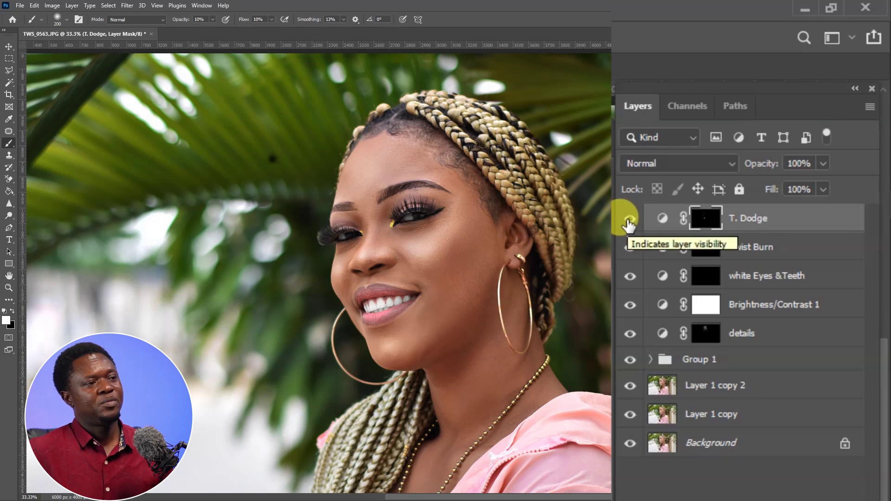
left_click(630, 219)
left_click(629, 219)
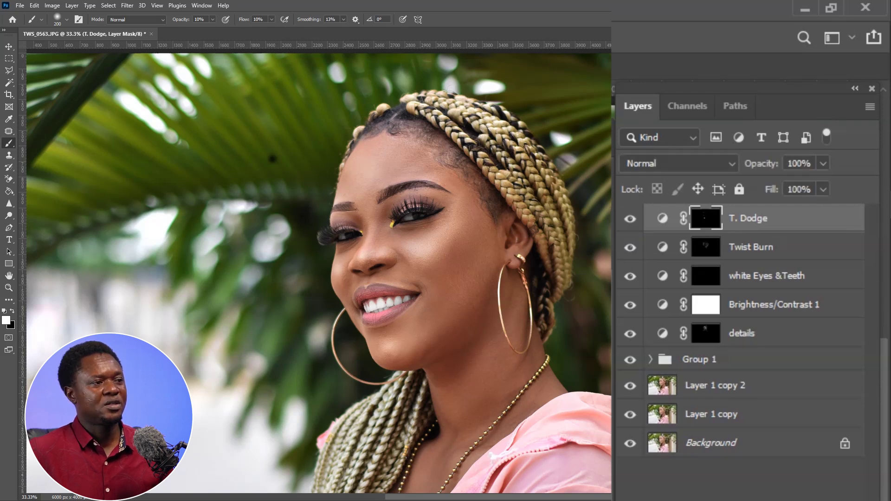
key("ctrl+minus")
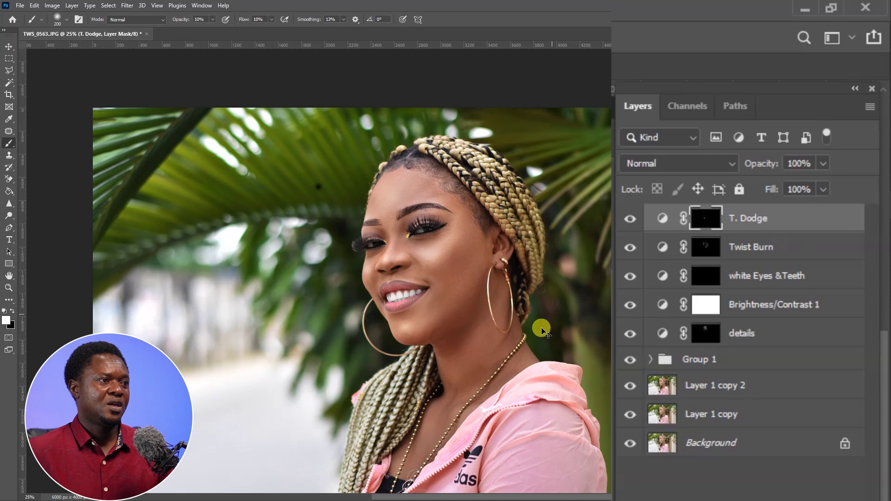
key("ctrl+minus")
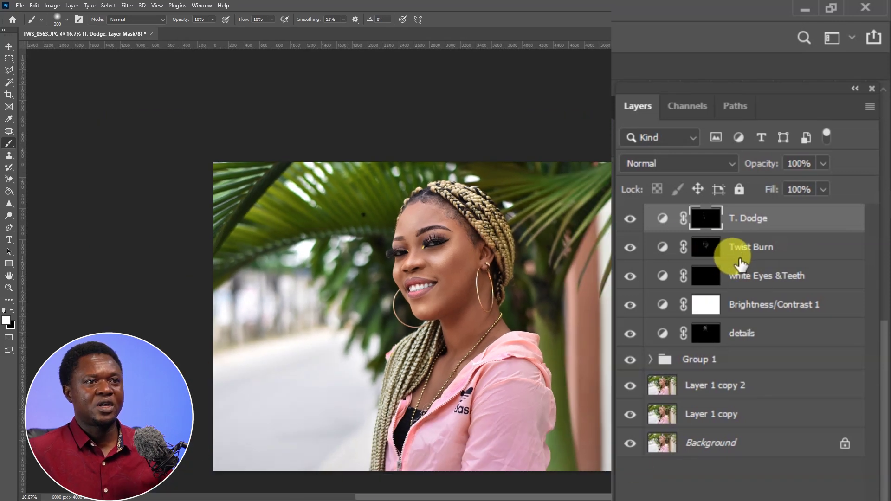
Group the T. Dodge and Twist Burn layers and toggle the new group's visibility to compare the result.
left_click(778, 246, "shift")
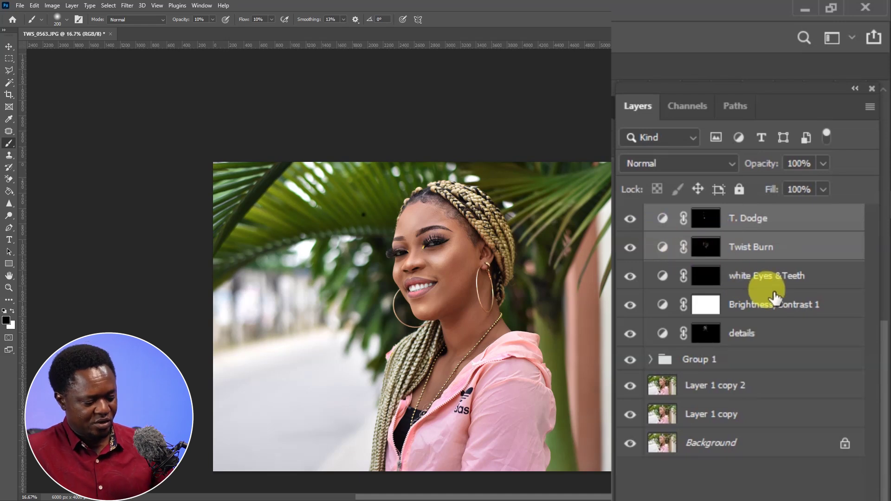
key("ctrl+g")
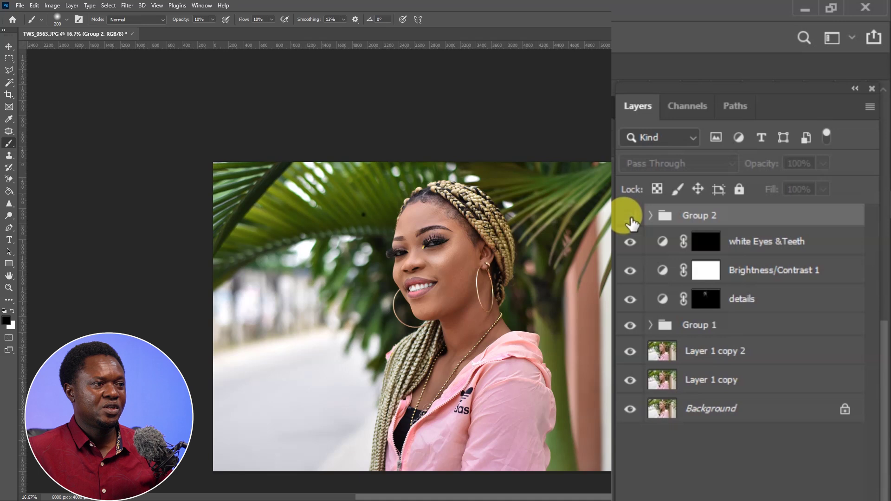
left_click(630, 217)
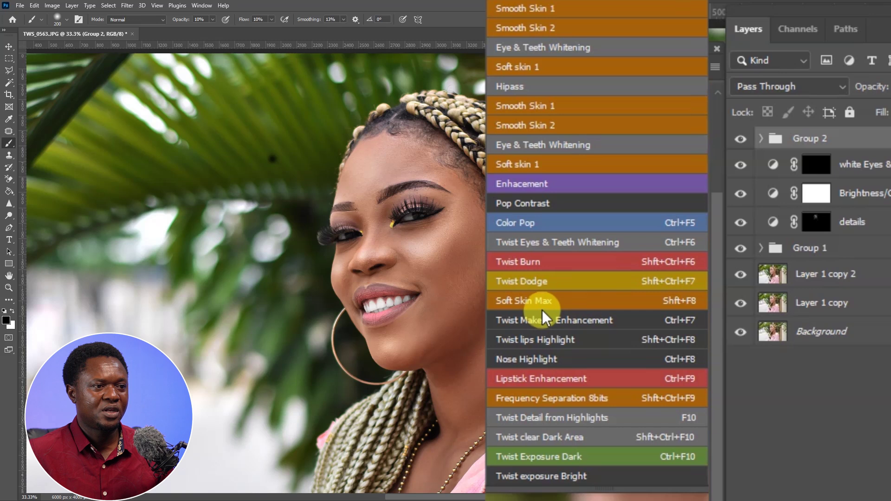
Run the Twist Makeup Enhancement action and set the brush to 71% opacity and 61% flow.
left_click(592, 321)
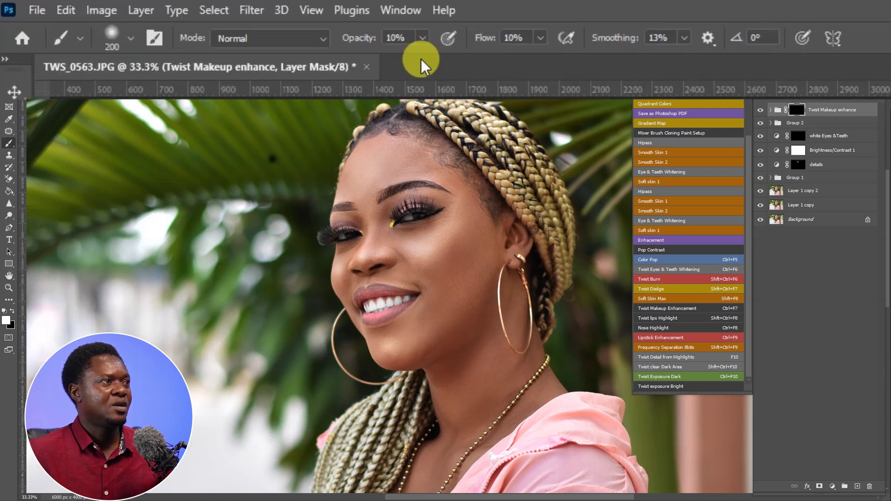
left_click(422, 36)
left_click_drag(463, 60, 478, 60)
left_click(541, 39)
left_click_drag(574, 62, 589, 62)
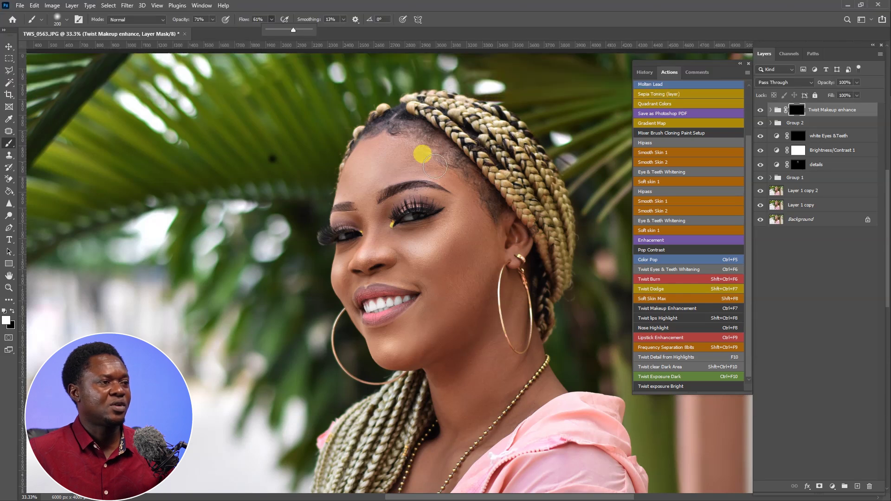
Paint over the eye nearest the visible ear on the Twist Makeup enhance mask, with the brush reduced to 100.
key("ctrl+plus")
key("ctrl+plus")
scroll(416, 253, "up", 1)
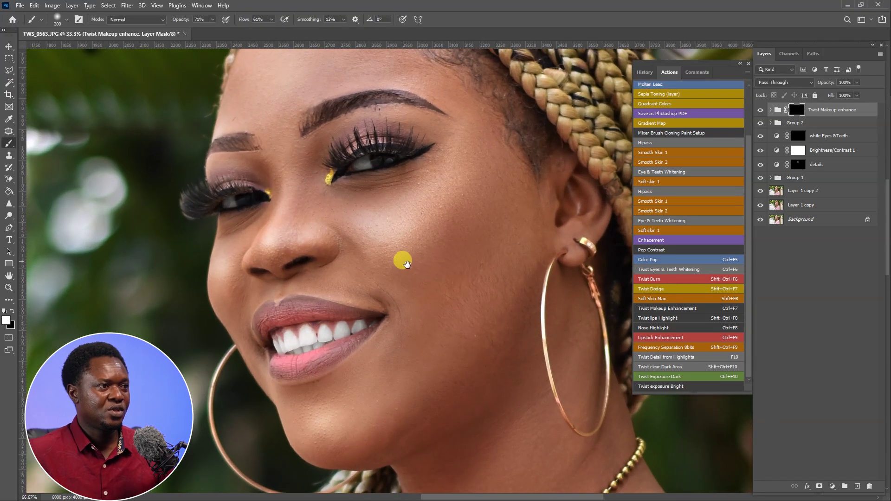
key("bracketleft")
key("bracketleft")
key("bracketleft")
key("bracketleft")
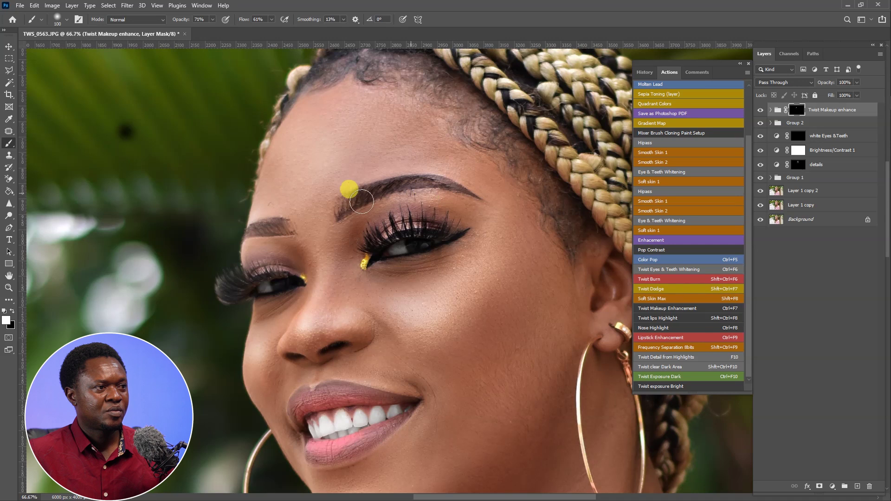
Paint along the eyebrows on the Twist Makeup enhance mask, reducing the brush to 50 and smaller.
key("bracketleft")
key("bracketleft")
key("bracketleft")
key("bracketleft")
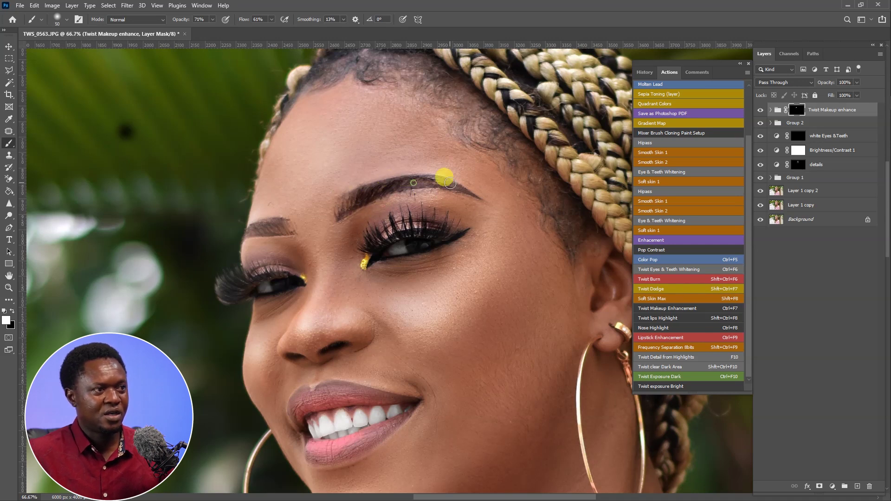
key("bracketleft")
key("bracketleft")
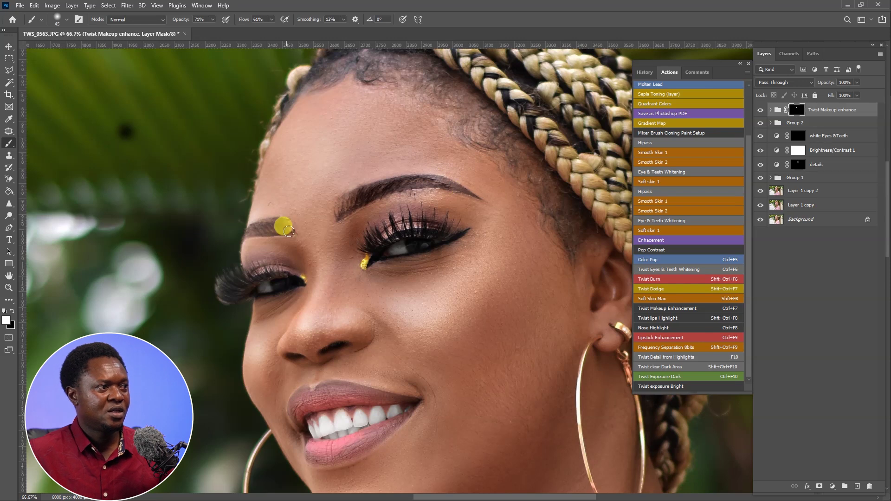
Paint the eyelid and lashes of the far eye on the Twist Makeup enhance mask with a small brush.
mouse_move(241, 233)
left_mouse_down()
mouse_move(277, 224)
mouse_move(269, 224)
mouse_move(247, 234)
mouse_move(277, 227)
mouse_move(326, 240)
mouse_move(386, 238)
mouse_move(444, 208)
mouse_move(430, 218)
mouse_move(437, 210)
mouse_move(465, 211)
mouse_move(442, 196)
mouse_move(479, 211)
mouse_move(444, 241)
mouse_move(408, 230)
mouse_move(362, 253)
mouse_move(383, 222)
mouse_move(419, 208)
mouse_move(389, 206)
mouse_move(406, 268)
mouse_move(459, 239)
mouse_move(433, 256)
mouse_move(372, 266)
mouse_move(306, 261)
mouse_move(413, 242)
mouse_move(445, 231)
left_mouse_up()
key("bracketright")
key("bracketright")
key("bracketright")
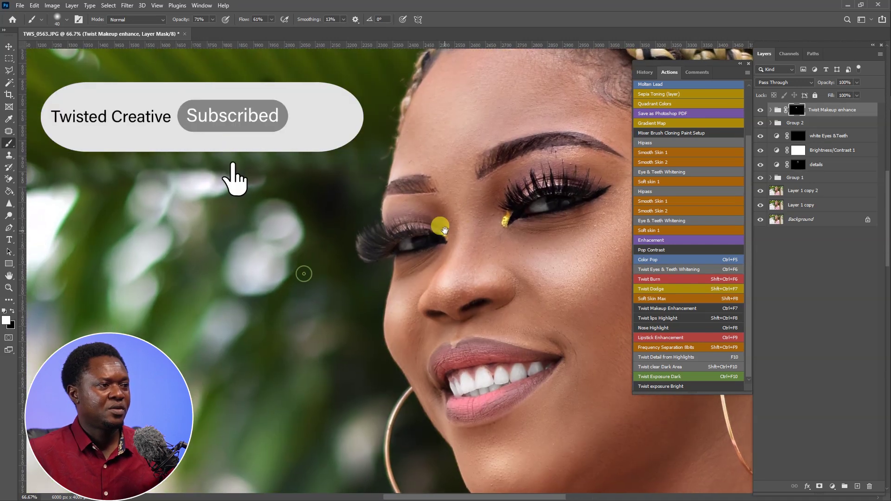
left_click(447, 236)
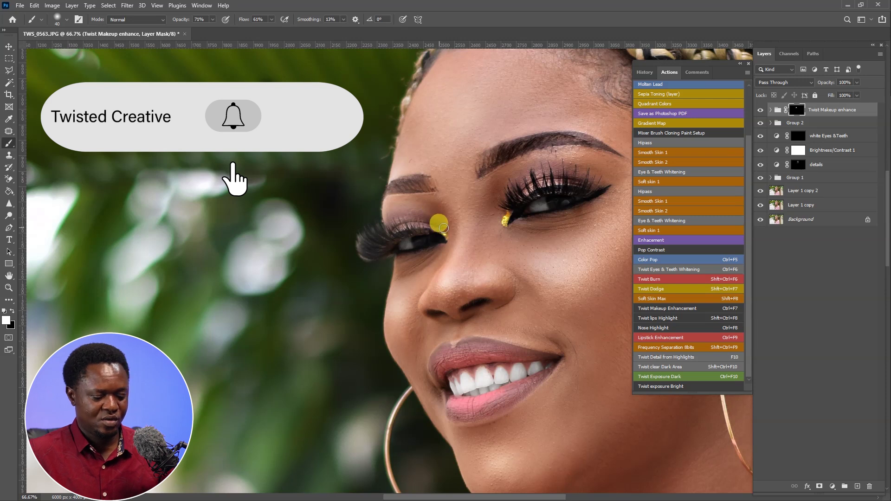
key("]")
key("]")
mouse_move(440, 228)
left_mouse_down()
mouse_move(393, 199)
mouse_move(393, 227)
mouse_move(411, 211)
mouse_move(417, 219)
mouse_move(401, 229)
mouse_move(426, 226)
mouse_move(433, 238)
mouse_move(440, 226)
mouse_move(407, 229)
mouse_move(380, 248)
mouse_move(377, 229)
mouse_move(366, 260)
mouse_move(357, 249)
mouse_move(382, 242)
mouse_move(377, 249)
mouse_move(403, 228)
mouse_move(388, 246)
mouse_move(436, 271)
mouse_move(441, 244)
mouse_move(381, 254)
mouse_move(412, 232)
mouse_move(392, 235)
mouse_move(421, 229)
mouse_move(404, 223)
mouse_move(390, 244)
mouse_move(479, 320)
left_mouse_up()
Paint over the upper and lower lips on the Twist Makeup enhance mask, enlarging the brush to 70.
key("ctrl+minus")
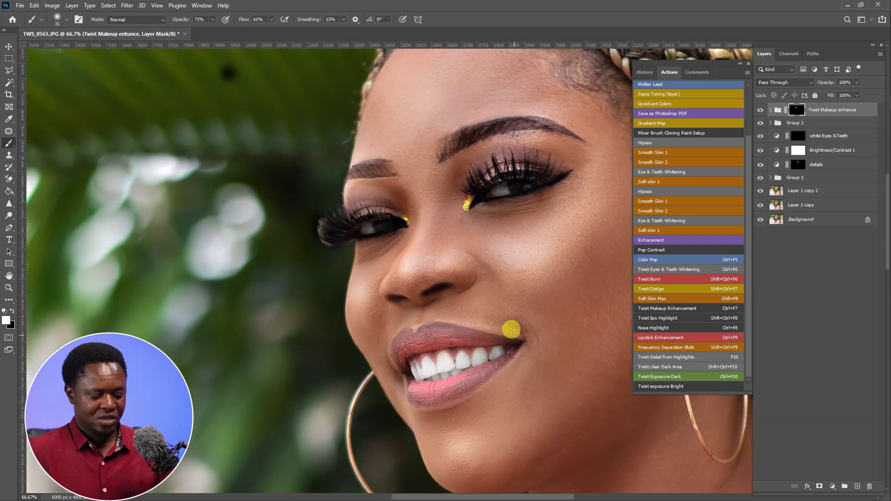
key("ctrl+minus")
key("ctrl+plus")
key("ctrl+plus")
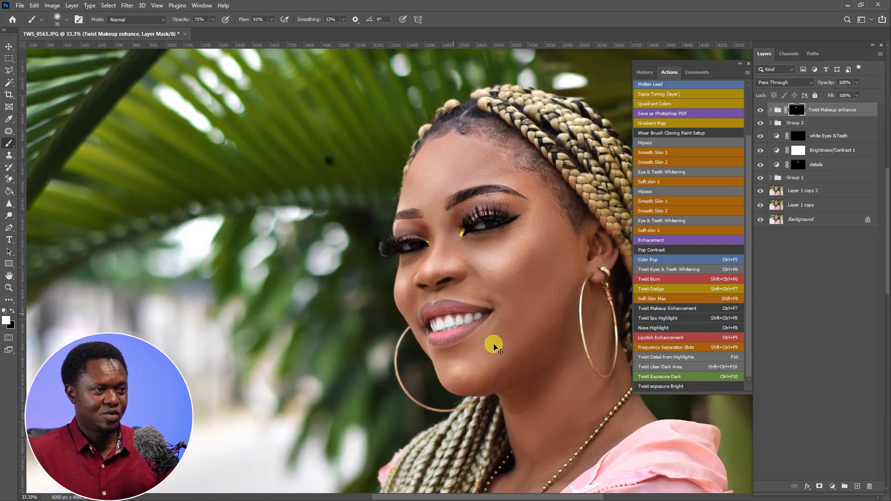
left_click_drag(483, 344, 427, 298)
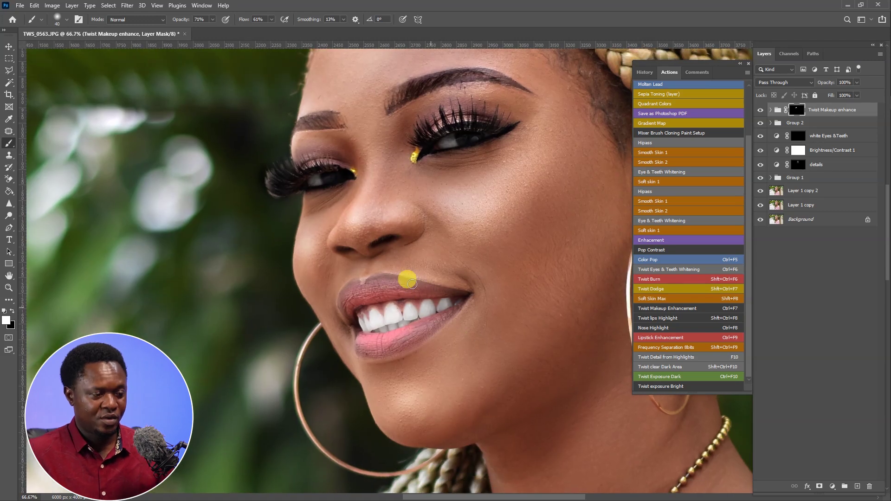
key("bracketright")
key("bracketright")
key("bracketright")
key("bracketright")
mouse_move(450, 294)
left_mouse_down()
mouse_move(387, 284)
mouse_move(401, 285)
mouse_move(347, 294)
mouse_move(359, 297)
mouse_move(344, 312)
mouse_move(379, 297)
mouse_move(345, 299)
mouse_move(350, 316)
mouse_move(358, 288)
mouse_move(452, 293)
mouse_move(457, 305)
mouse_move(440, 318)
mouse_move(400, 345)
mouse_move(365, 344)
mouse_move(363, 353)
mouse_move(405, 351)
mouse_move(369, 353)
mouse_move(406, 339)
left_mouse_up()
Lower the Twist Makeup enhance group's opacity to 81%.
key("ctrl+minus")
key("ctrl+minus")
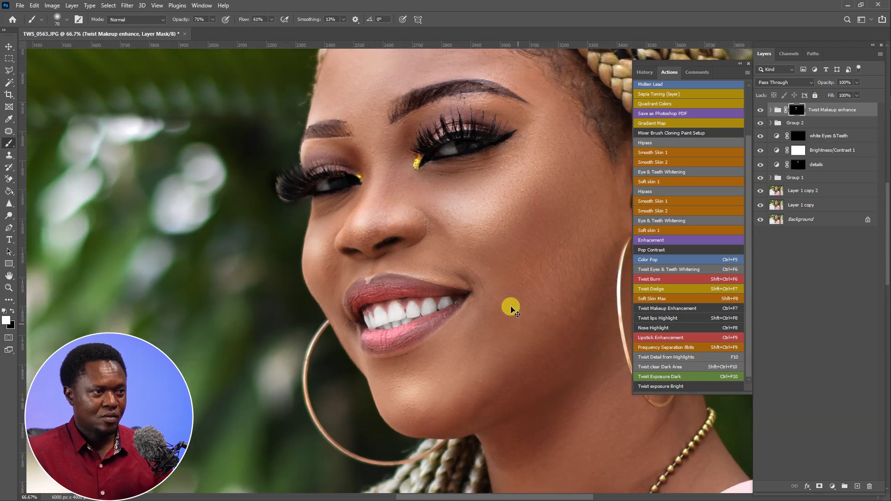
key("ctrl+minus")
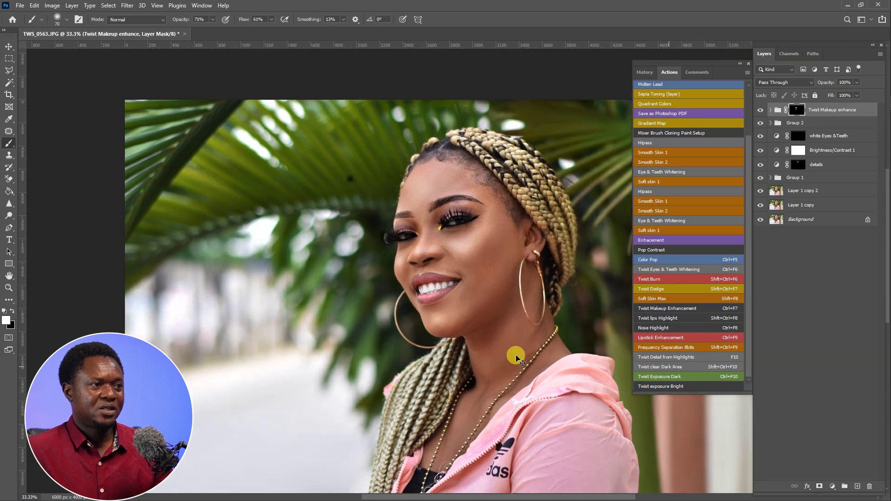
key("ctrl+plus")
key("ctrl+plus")
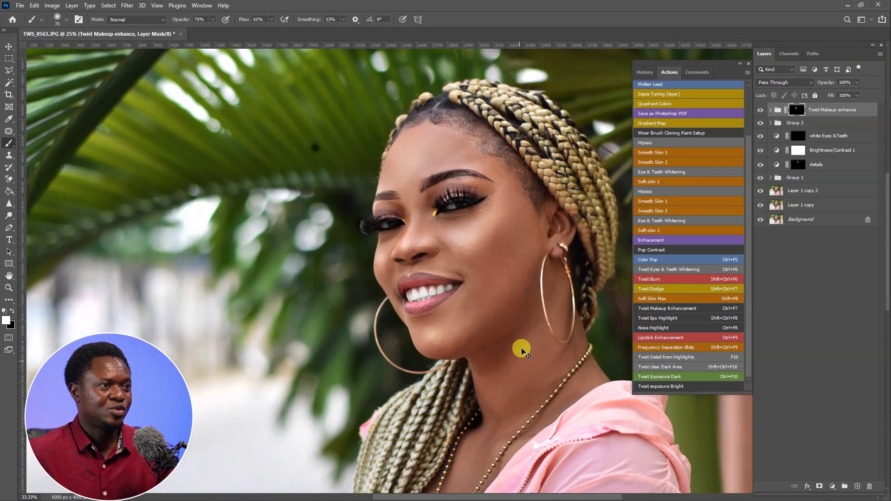
left_click_drag(752, 167, 744, 167)
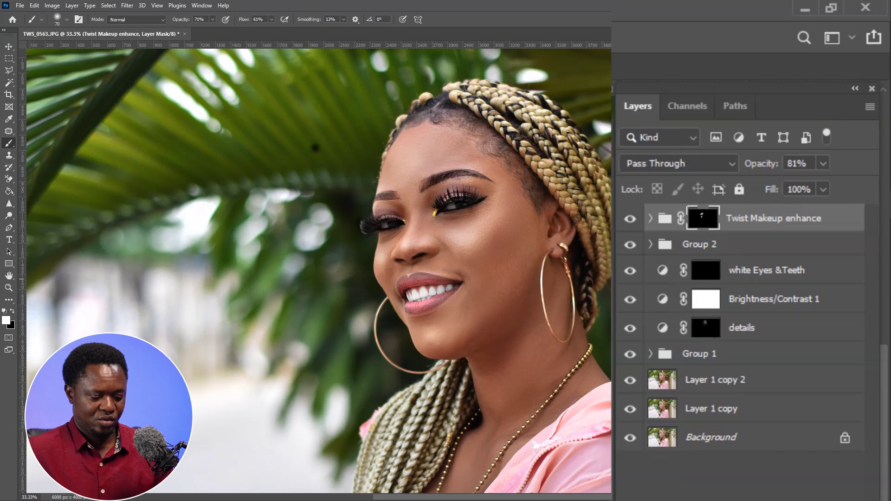
Run the Twist lips Highlight action and paint highlights on the lips with brush opacity and flow at 100%.
key("ctrl+plus")
key("0")
key("shift+0")
key("ctrl+plus")
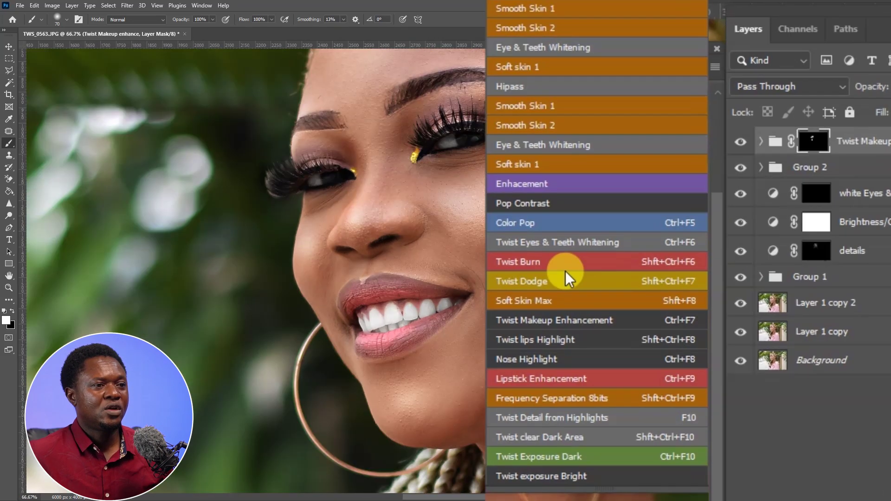
left_click(582, 339)
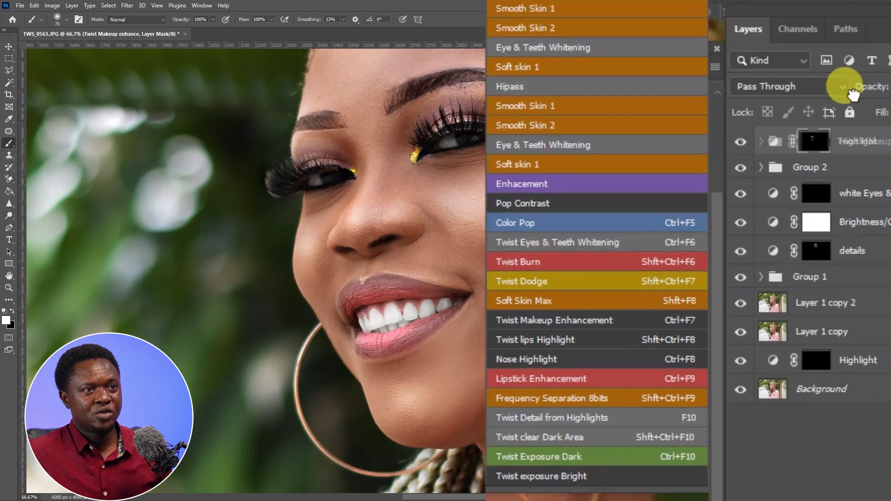
left_click_drag(845, 86, 850, 132)
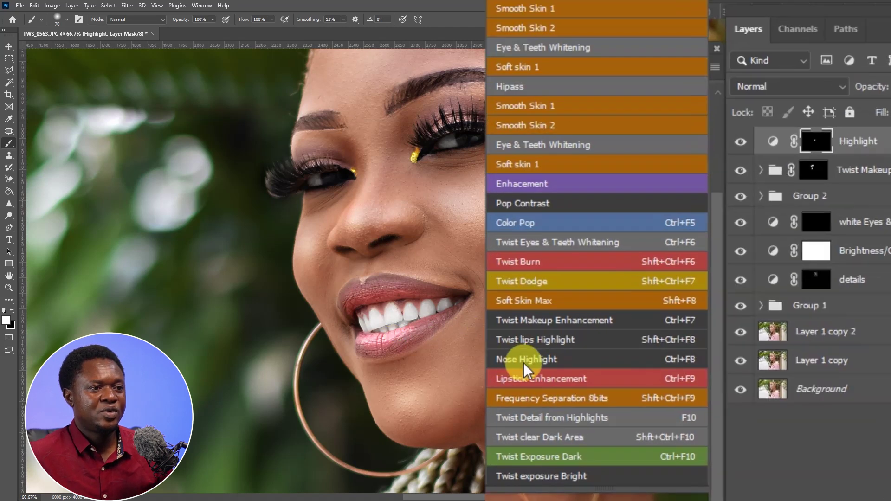
Run the Nose Highlight action and set the brush to size 45, 25% opacity and 26% flow.
left_click(590, 360)
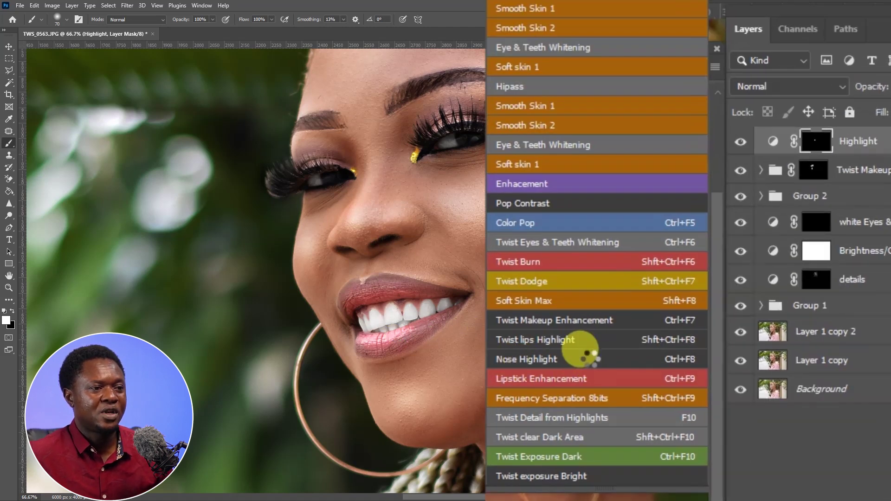
key("bracketleft")
key("bracketleft")
key("bracketleft")
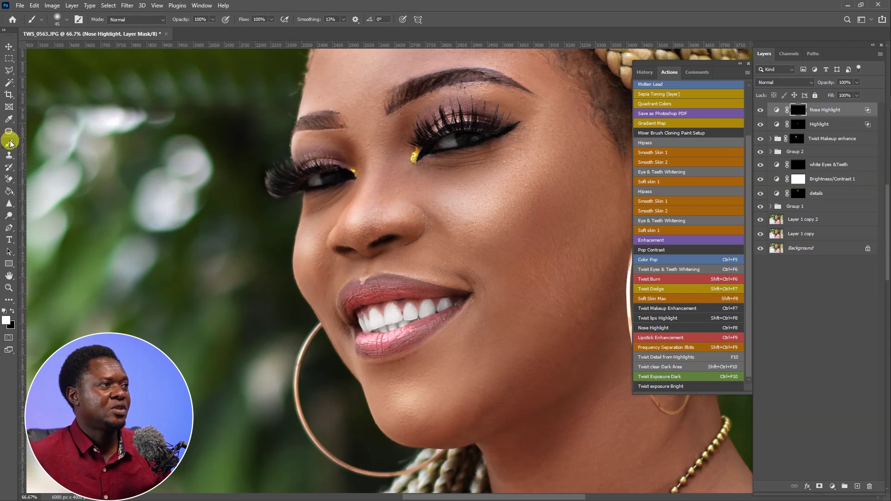
left_click(422, 37)
left_click_drag(423, 59, 357, 66)
left_click(543, 37)
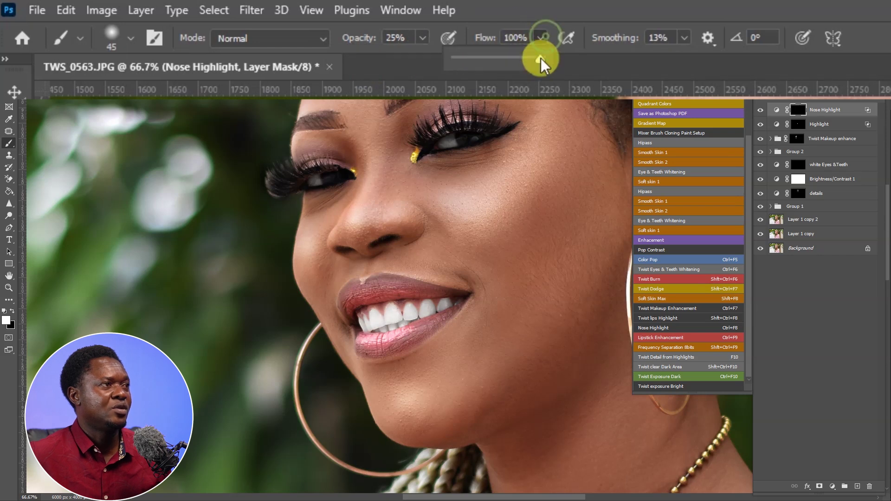
left_click_drag(485, 65, 478, 66)
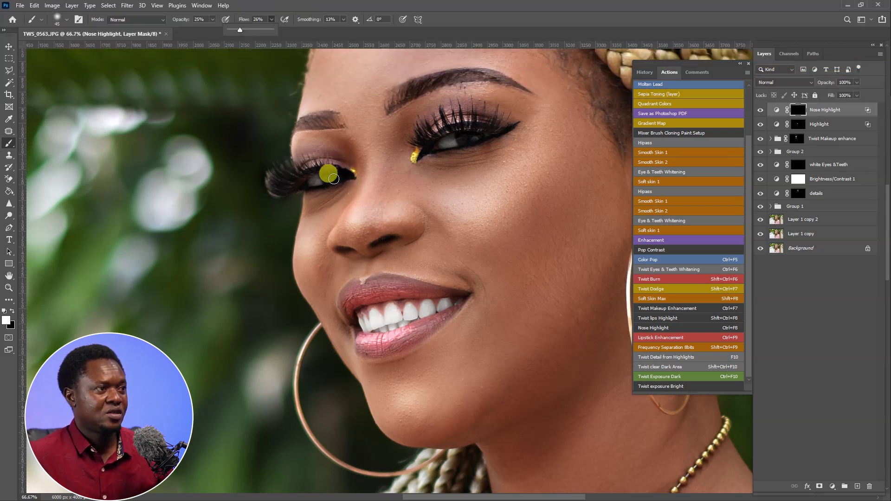
Paint the highlight along the nose bridge and on the nose tip, enlarging the brush to 60 for the tip.
mouse_move(368, 153)
left_mouse_down()
mouse_move(351, 227)
mouse_move(365, 173)
mouse_move(359, 123)
mouse_move(383, 157)
mouse_move(374, 168)
mouse_move(370, 133)
mouse_move(373, 167)
mouse_move(370, 116)
mouse_move(361, 125)
mouse_move(368, 186)
left_mouse_up()
key("bracketright")
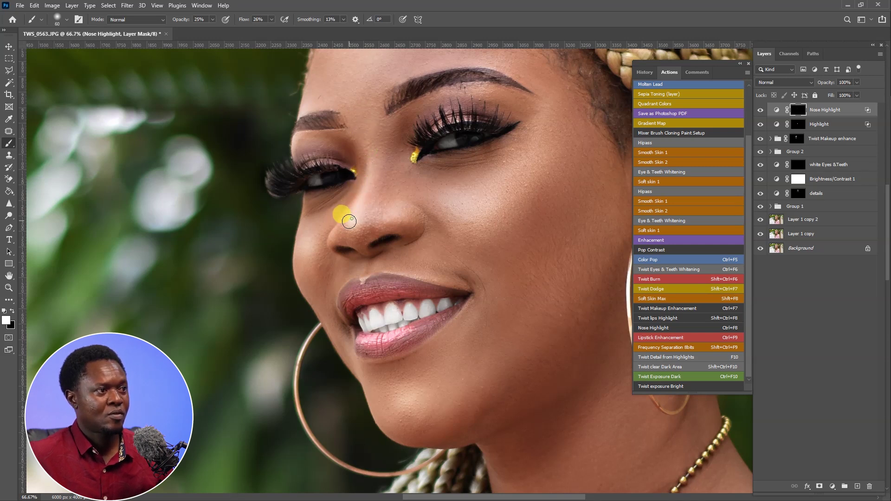
mouse_move(363, 222)
left_mouse_down()
mouse_move(402, 227)
mouse_move(349, 225)
left_mouse_up()
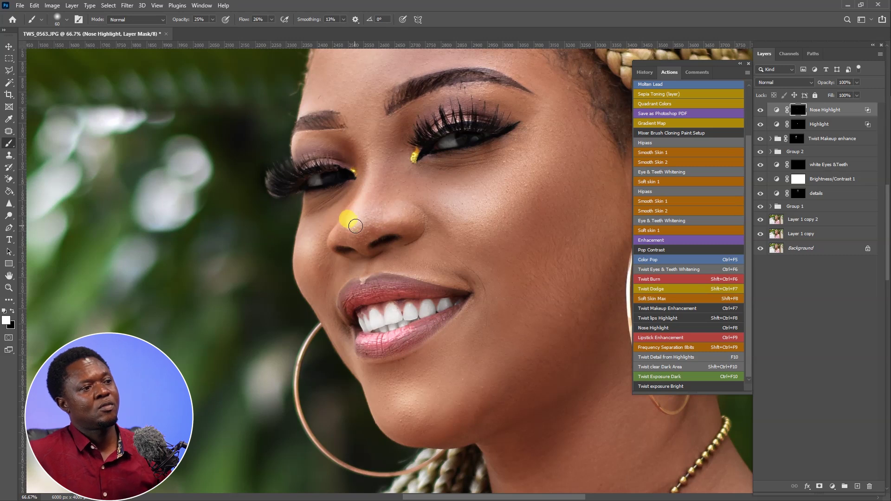
key("ctrl+minus")
key("ctrl+minus")
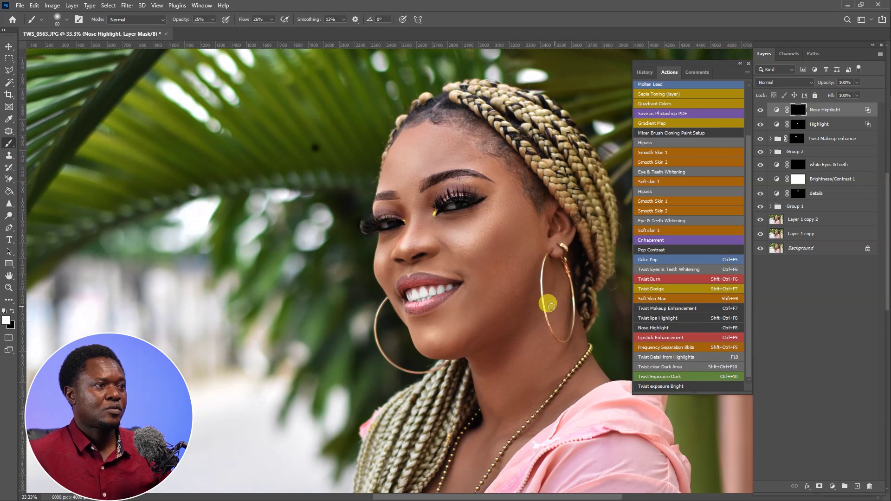
key("ctrl+0")
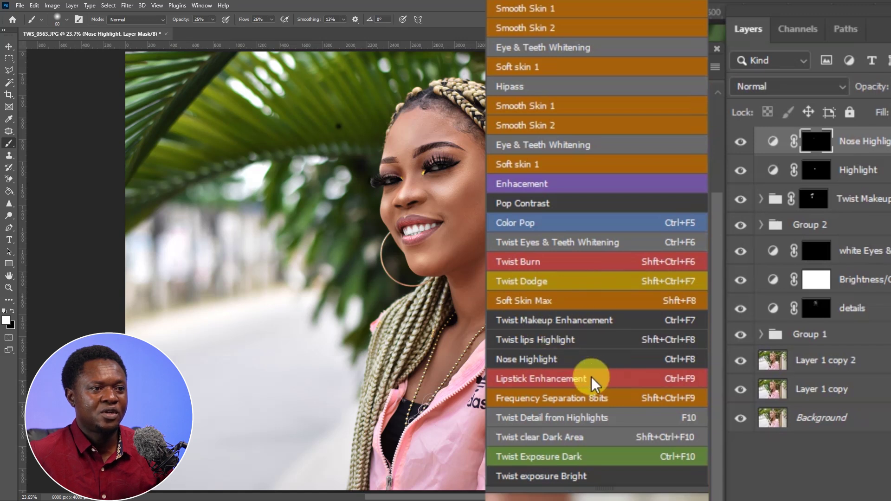
Run the Lipstick Enhancement action and paint lightly over the lips on the Selective Color 1 mask.
left_click(606, 381)
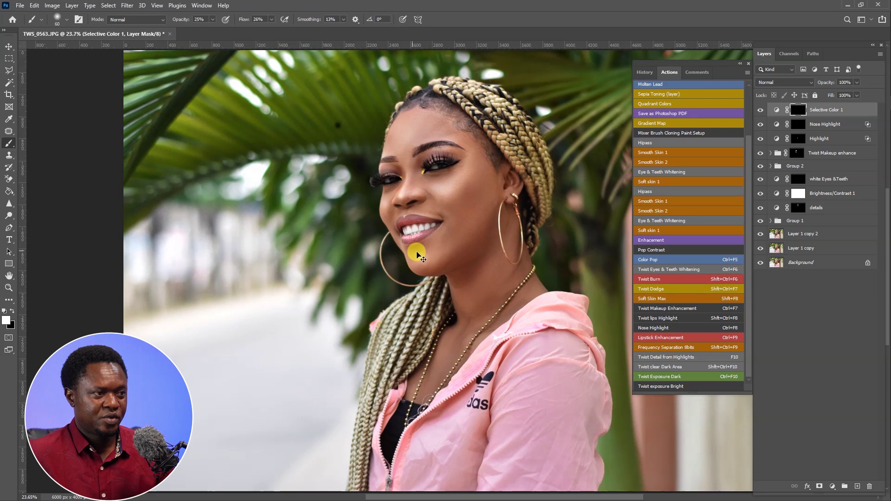
scroll(428, 242, "up", 3)
scroll(427, 241, "up", 1)
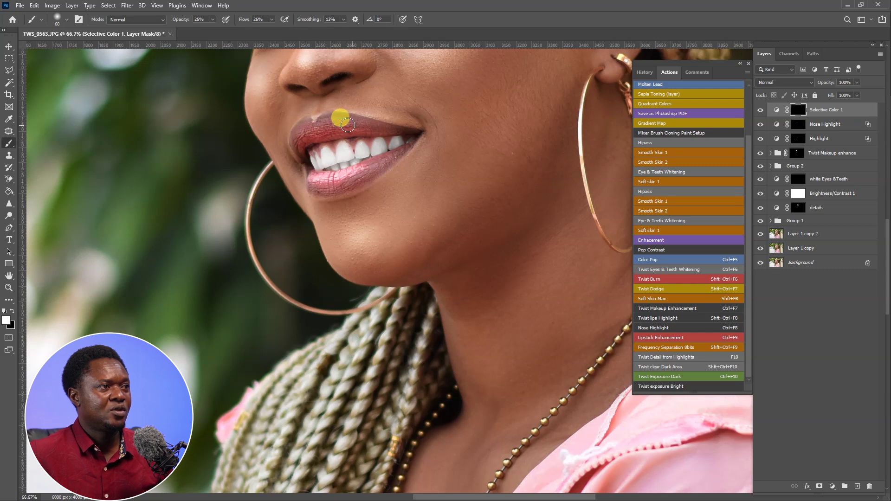
left_click_drag(408, 144, 354, 171)
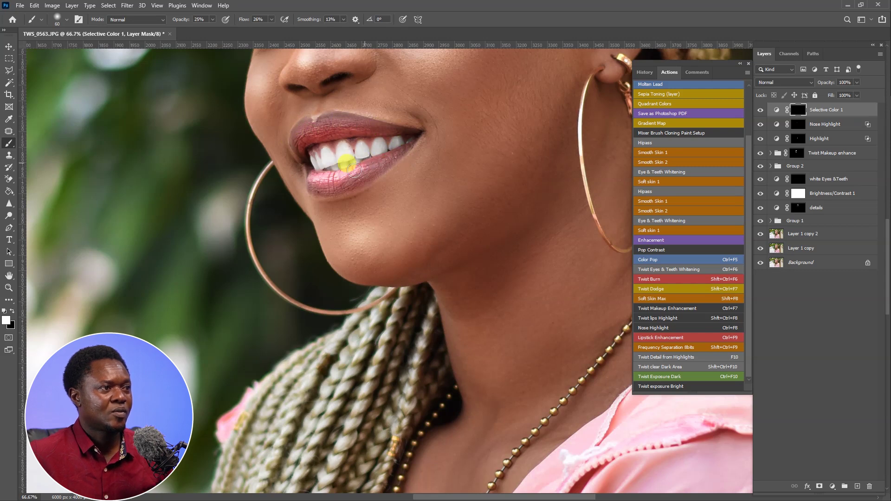
Raise the brush to 78% opacity and 79% flow and repaint the lips on the Selective Color 1 mask.
left_click(212, 20)
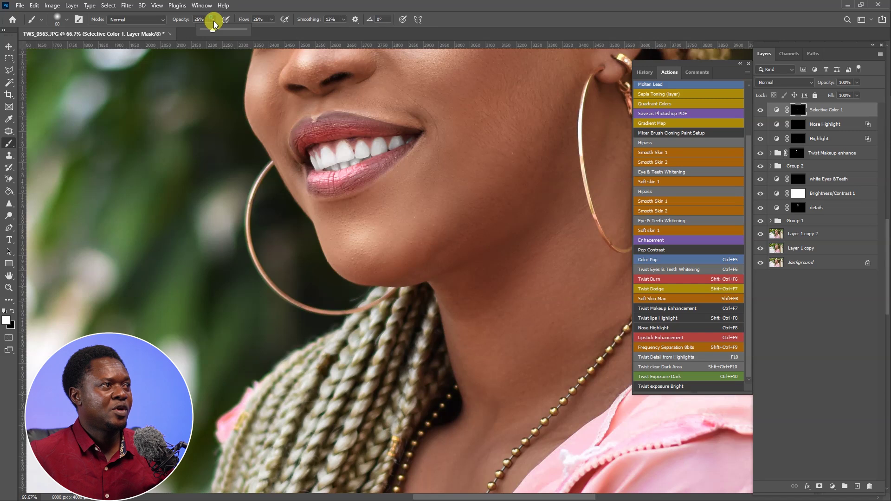
left_click_drag(216, 29, 293, 29)
left_click(272, 20)
mouse_move(387, 147)
left_mouse_down()
mouse_move(395, 153)
mouse_move(365, 173)
mouse_move(324, 179)
mouse_move(342, 180)
mouse_move(392, 138)
mouse_move(386, 129)
mouse_move(324, 120)
mouse_move(298, 143)
mouse_move(370, 138)
mouse_move(459, 197)
left_mouse_up()
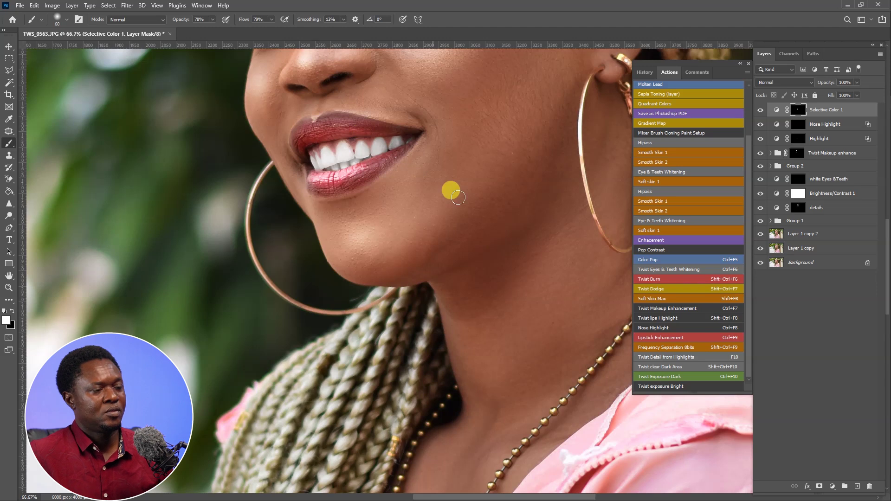
key("ctrl+minus")
key("ctrl+minus")
key("ctrl+minus")
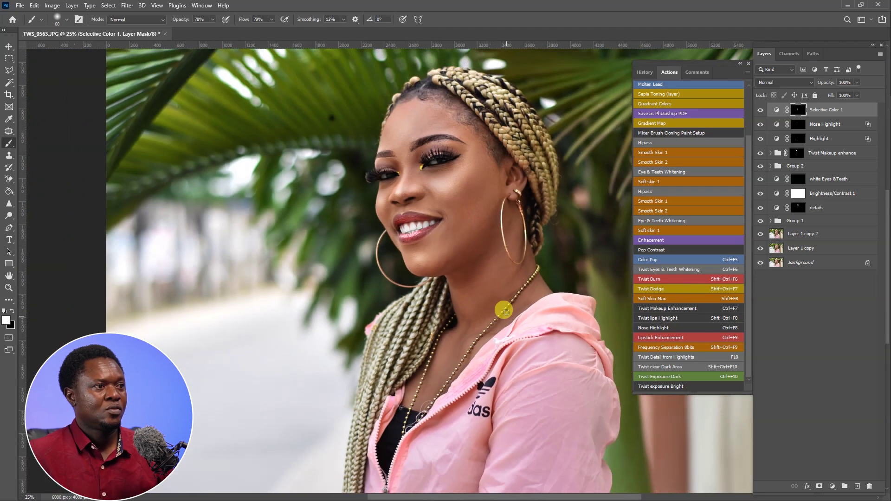
Run the Pop Contrast action and reduce the opacity of the cont pop group.
left_click(675, 250)
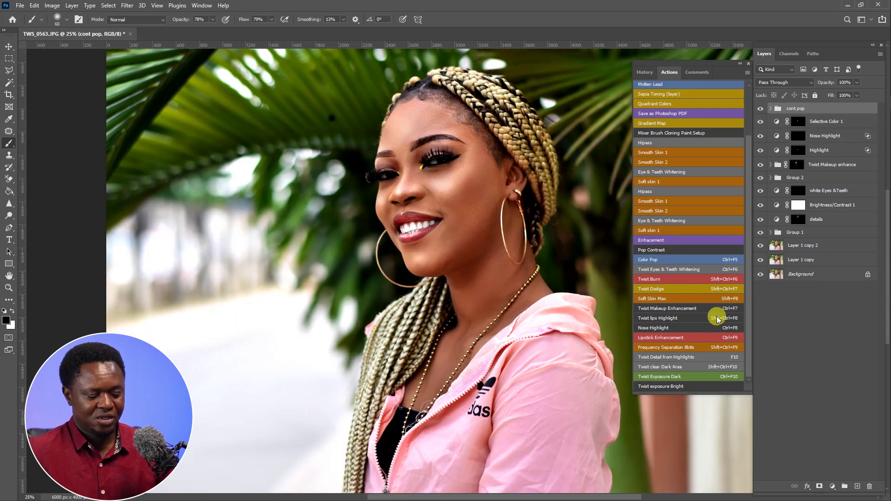
key("ctrl+minus")
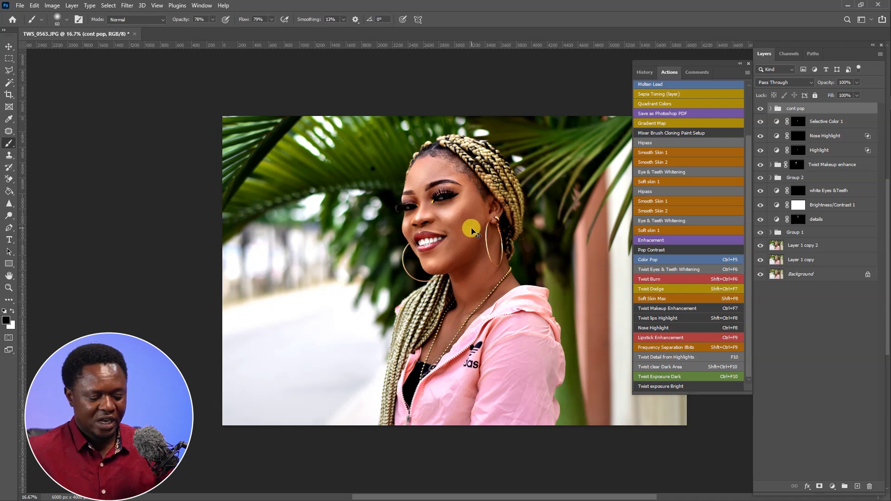
key("ctrl+plus")
key("ctrl+plus")
left_click_drag(473, 246, 456, 309)
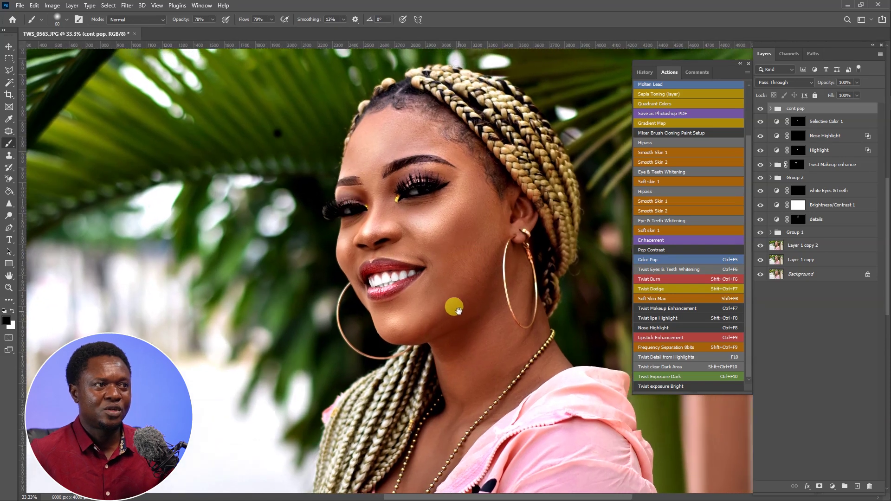
left_click_drag(826, 83, 823, 86)
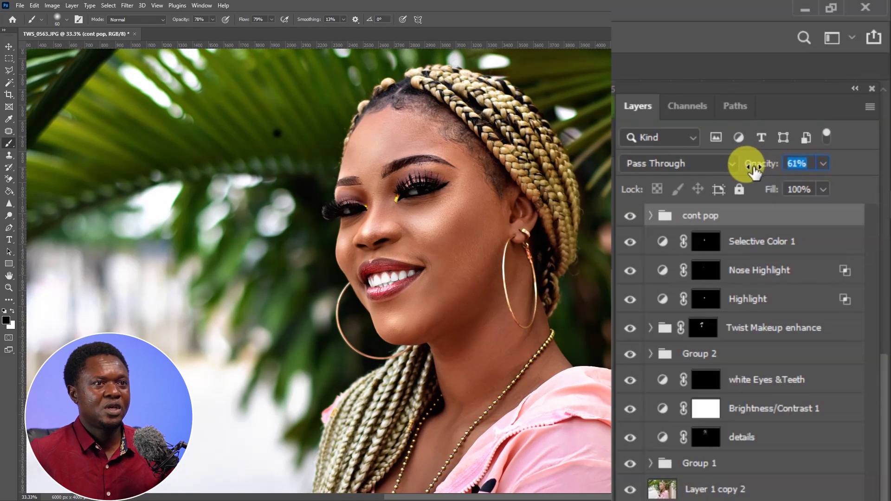
left_click_drag(753, 170, 773, 170)
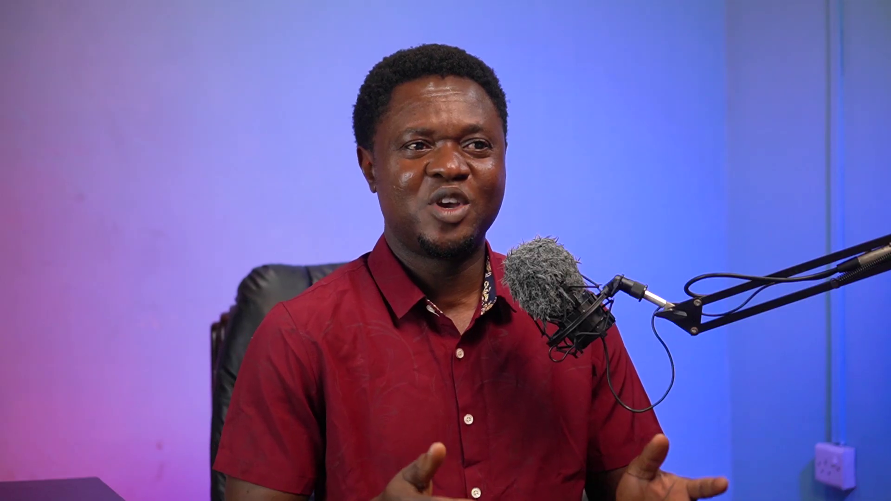